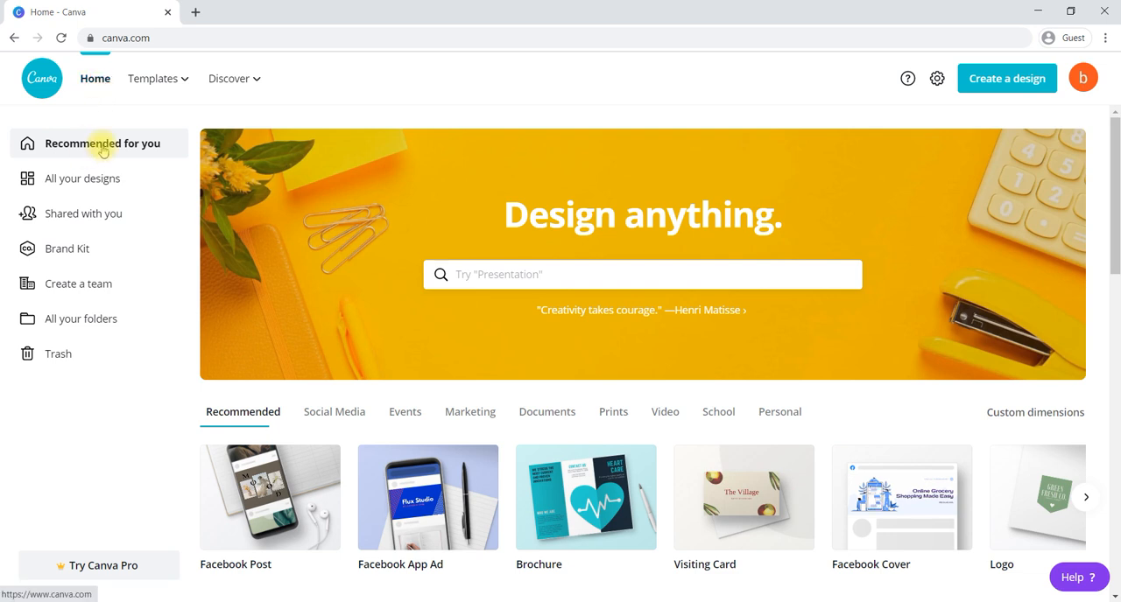
- Search the design types for a resume and create a blank Resume design of 21 × 29.7 cm
left_click(988, 81)
type("book")
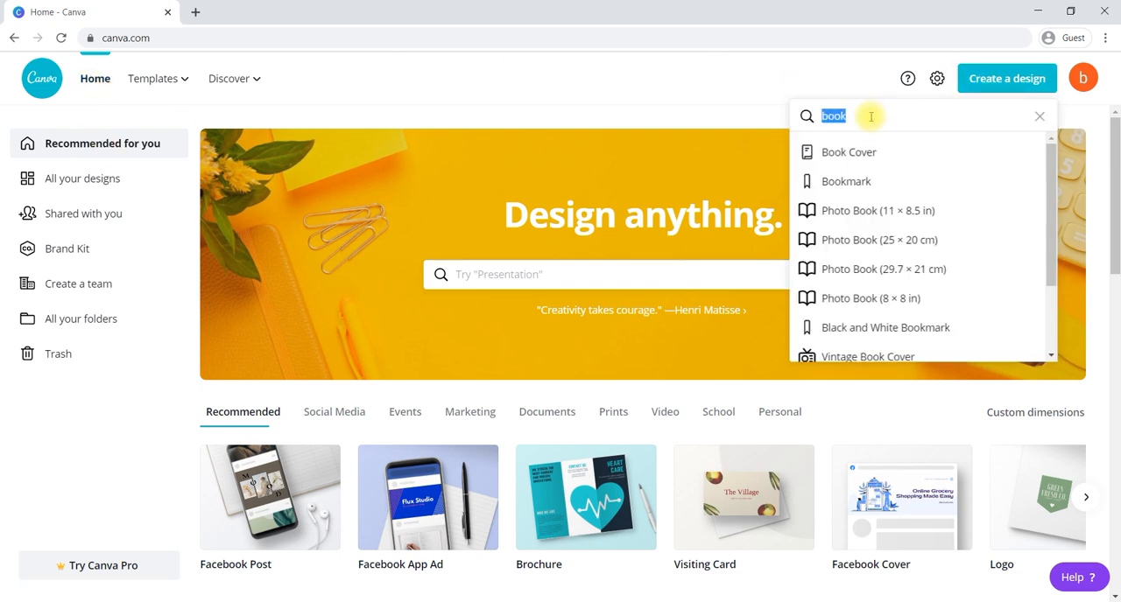
type("resum")
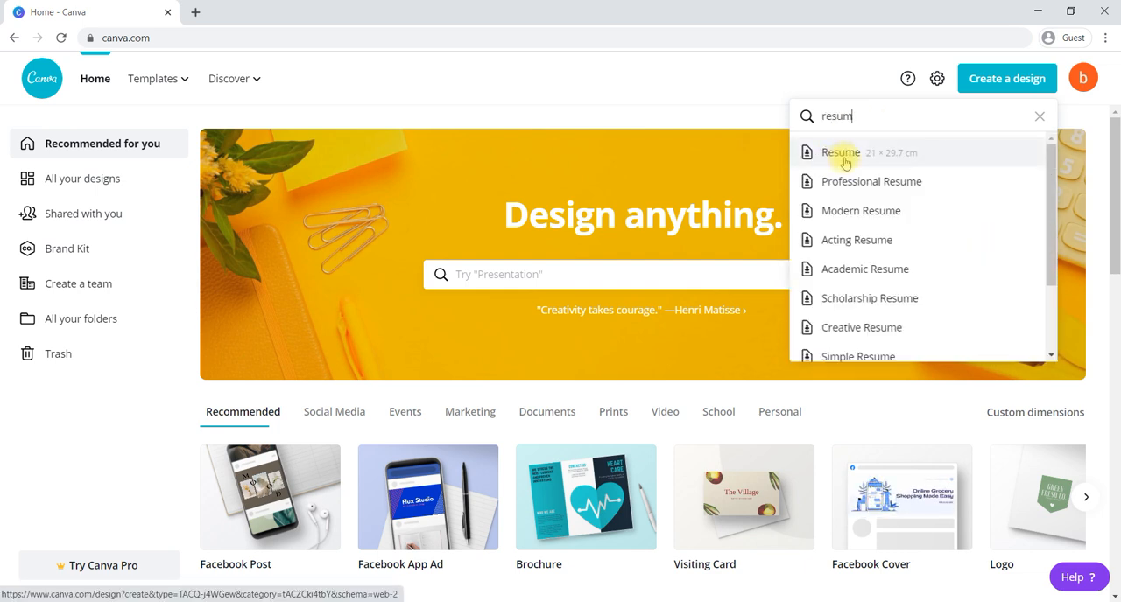
left_click(845, 163)
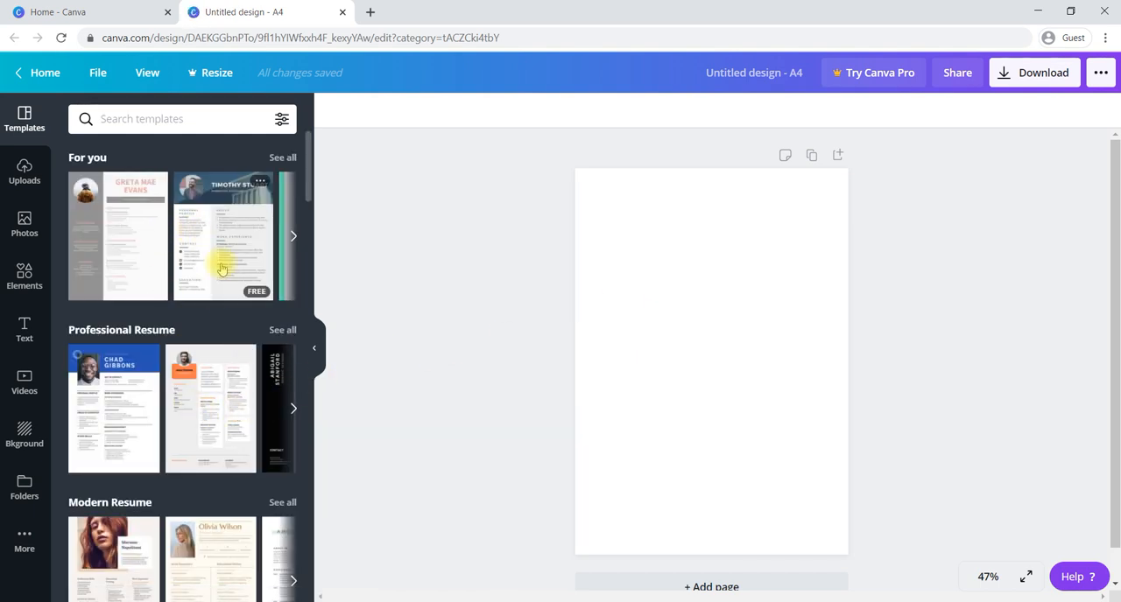
- Browse the Professional Resume templates and apply the IT project manager one with the blue sidebar and round photo to the page
scroll(193, 391, "down", 1)
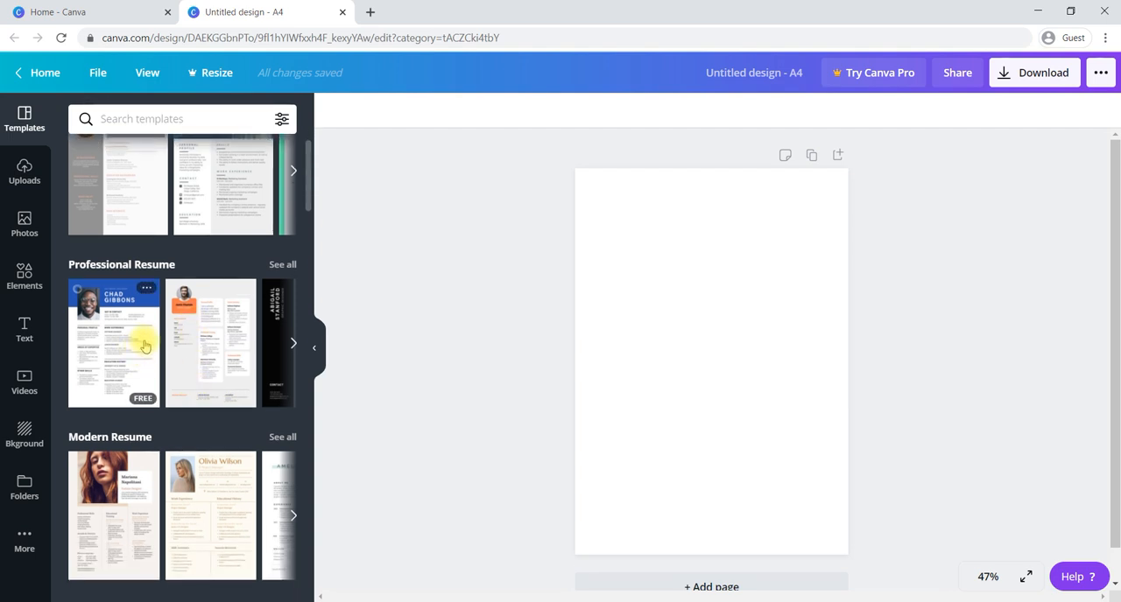
scroll(149, 344, "down", 1)
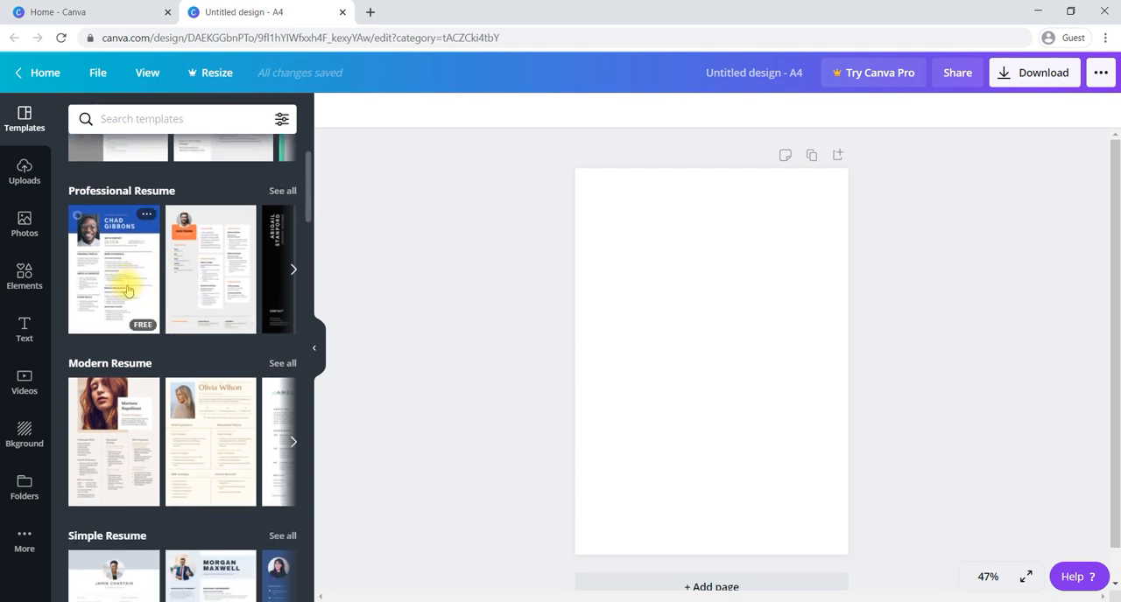
left_click(283, 192)
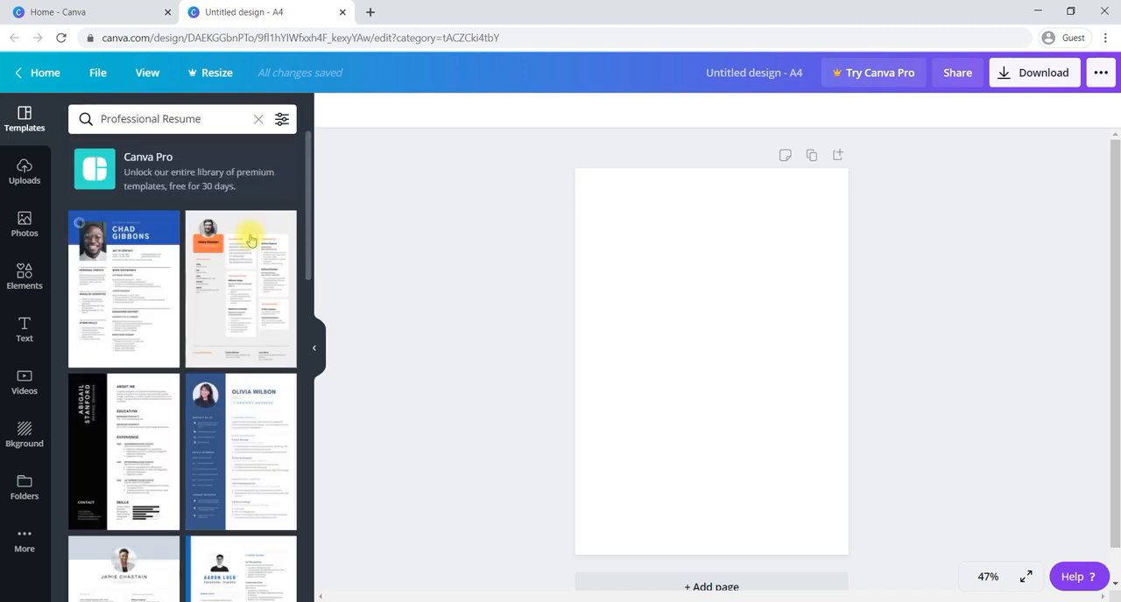
scroll(234, 288, "down", 2)
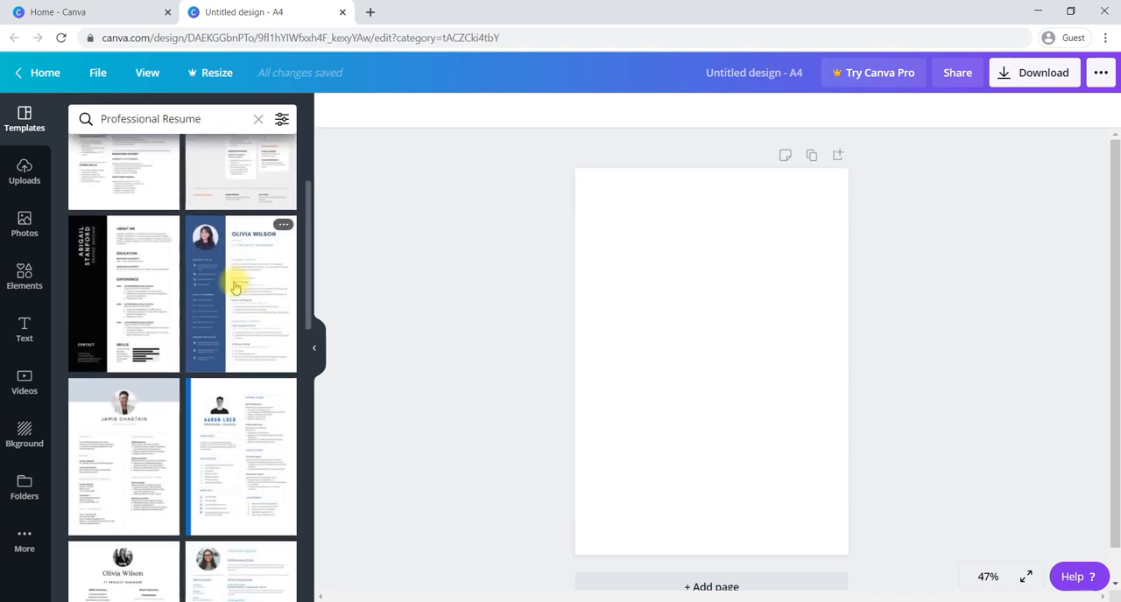
scroll(225, 285, "down", 1)
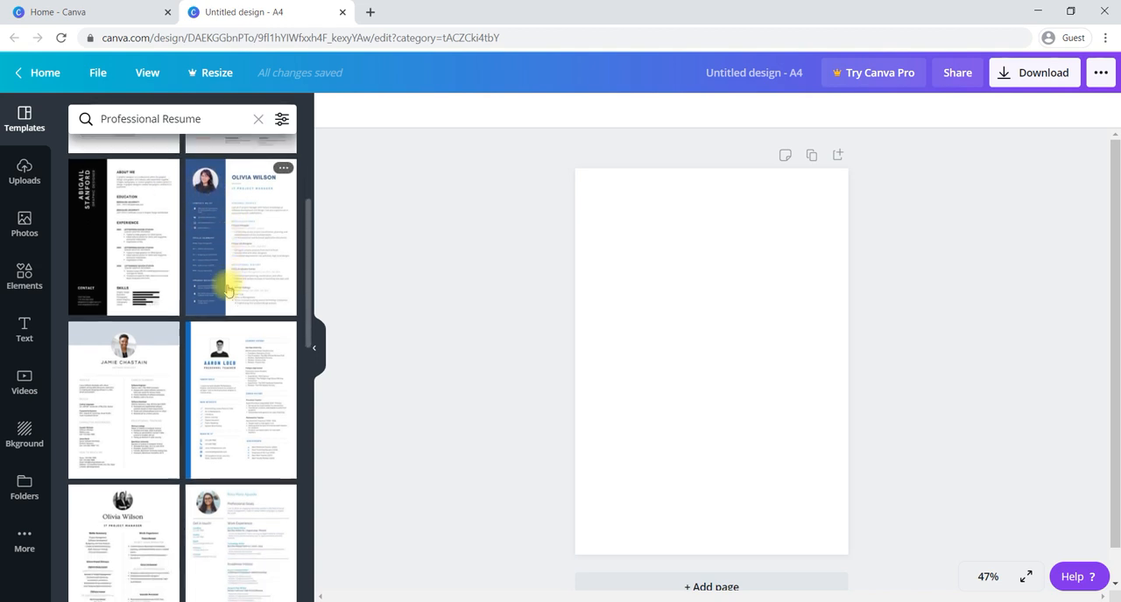
left_click(257, 237)
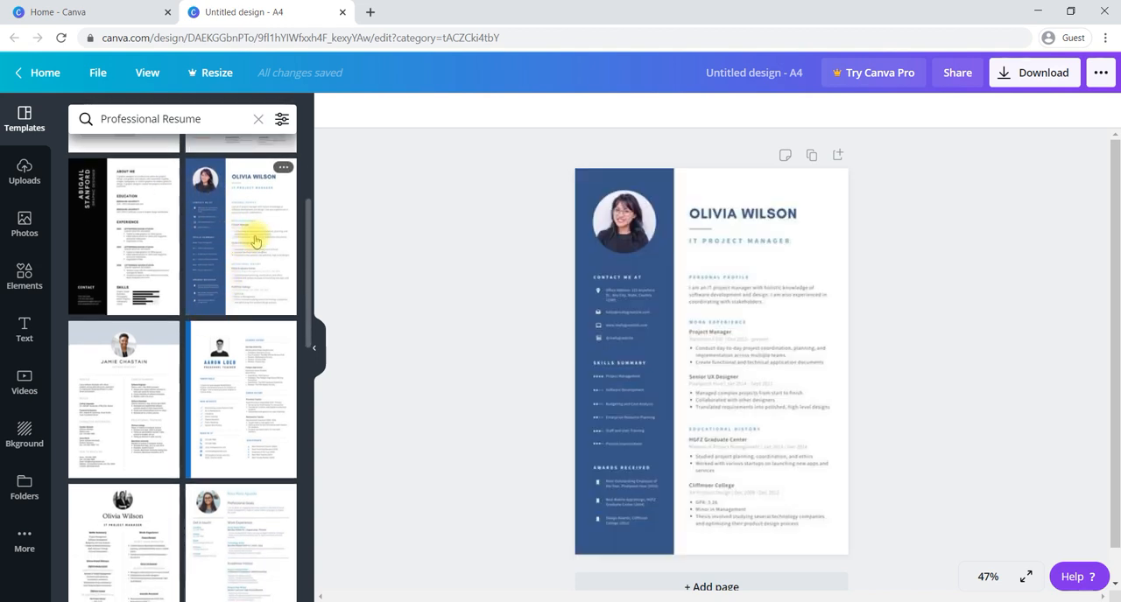
left_click(620, 241)
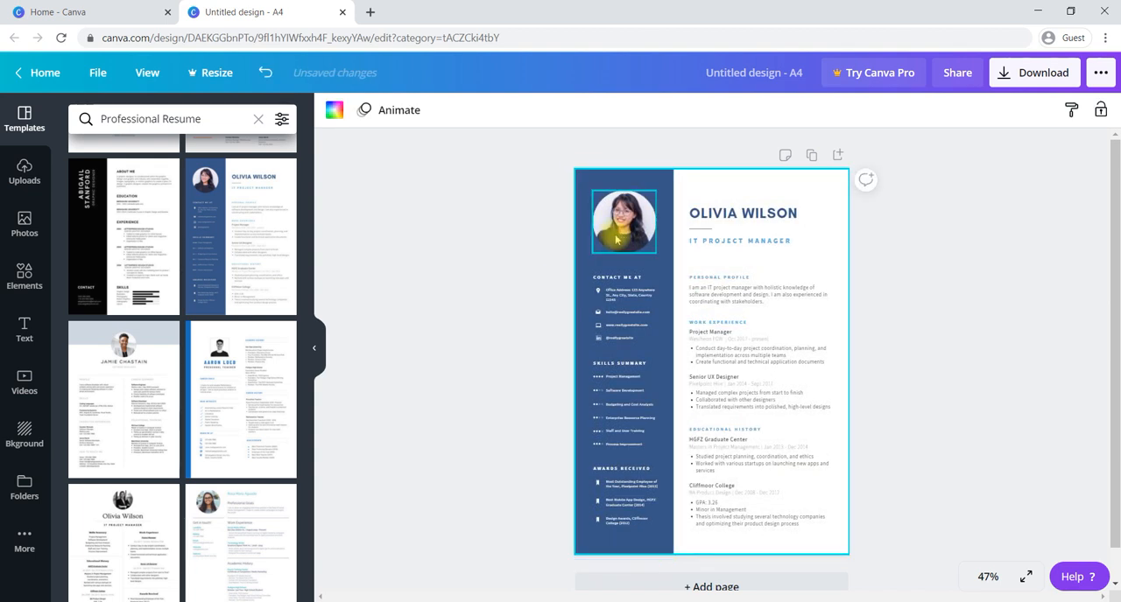
left_click(441, 274)
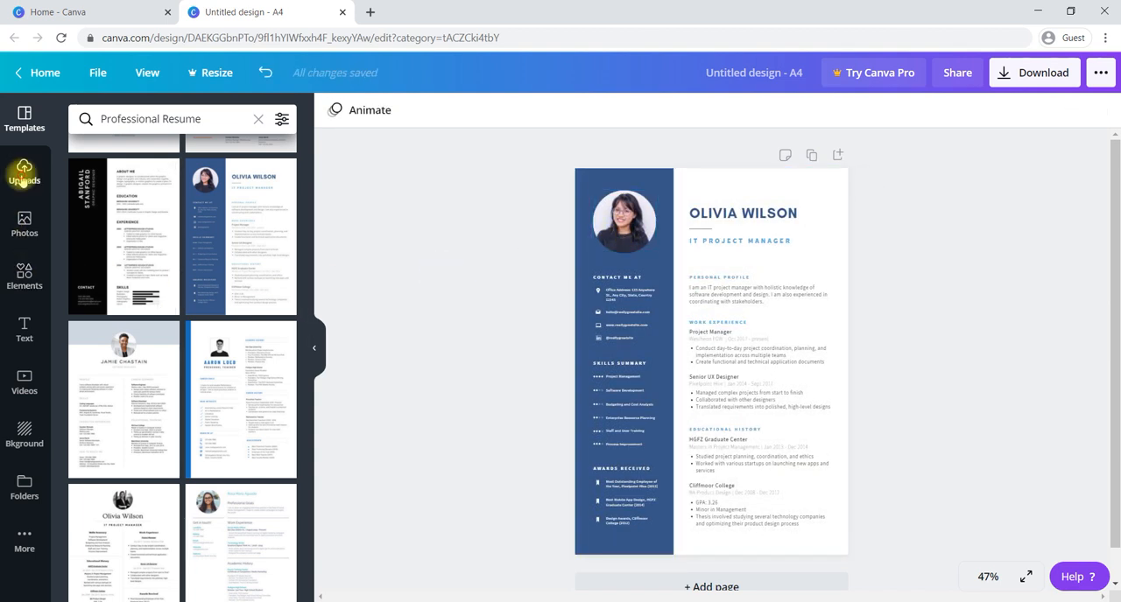
- Connect the Google Drive integration by choosing the Google account and allowing access to its Drive files
left_click(24, 174)
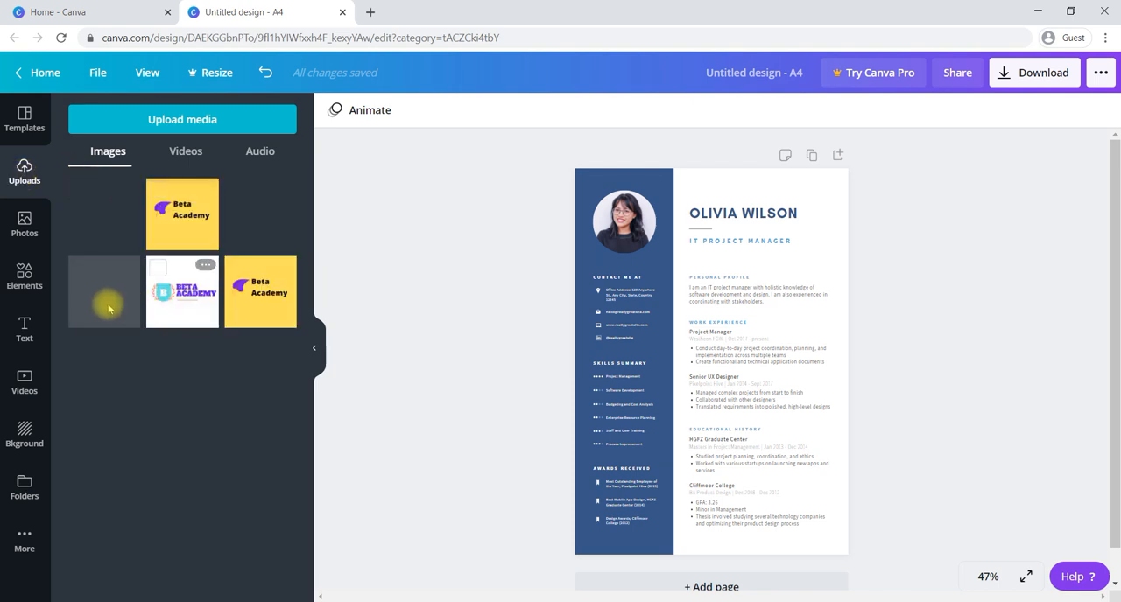
left_click(21, 544)
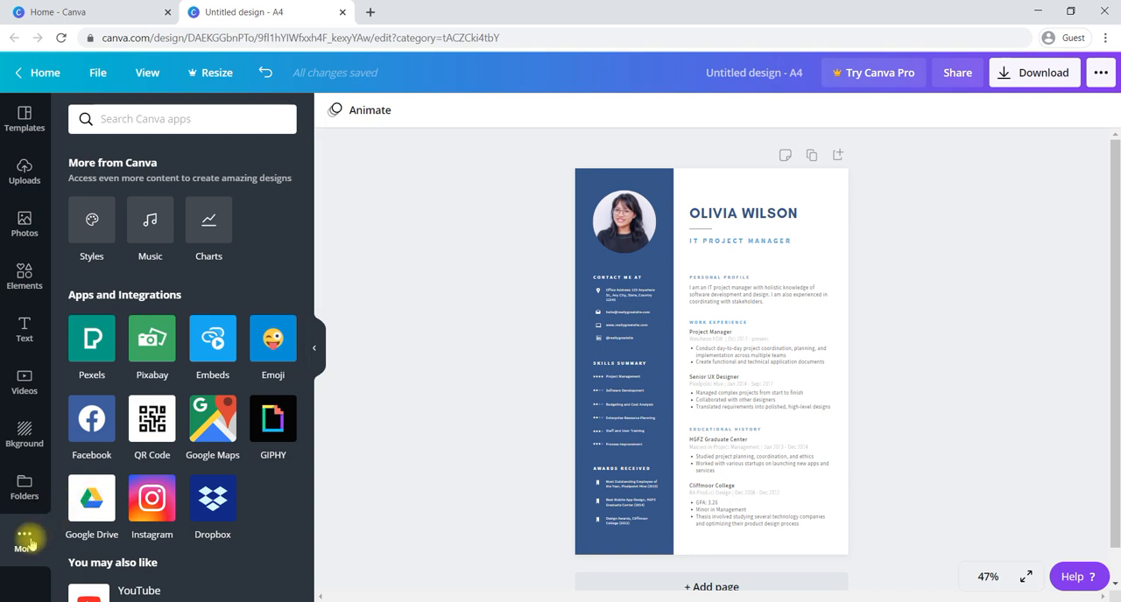
left_click(87, 506)
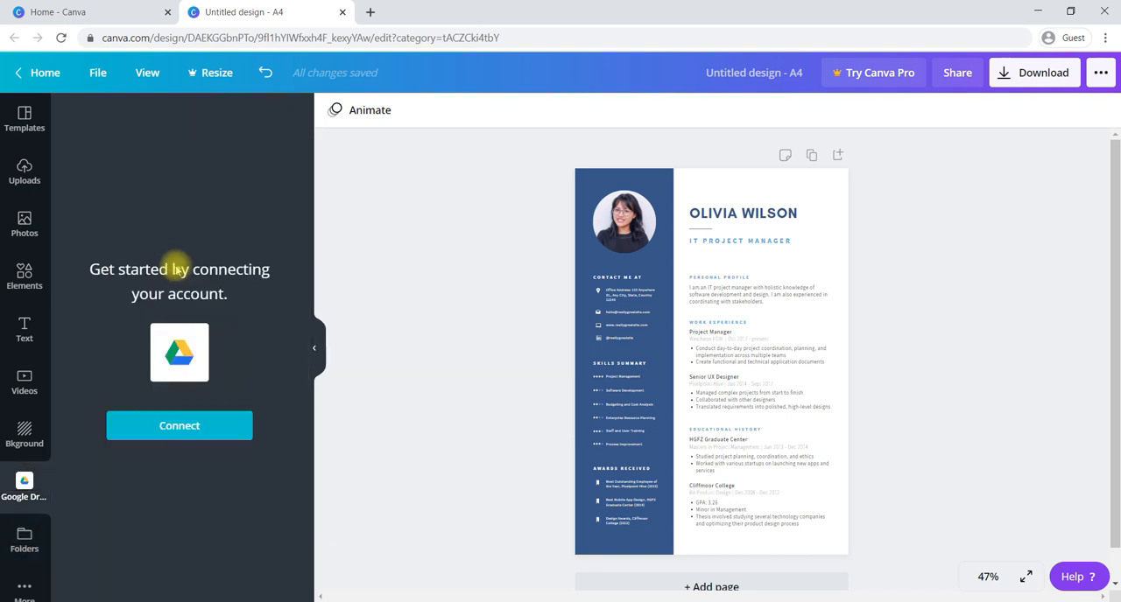
left_click(171, 429)
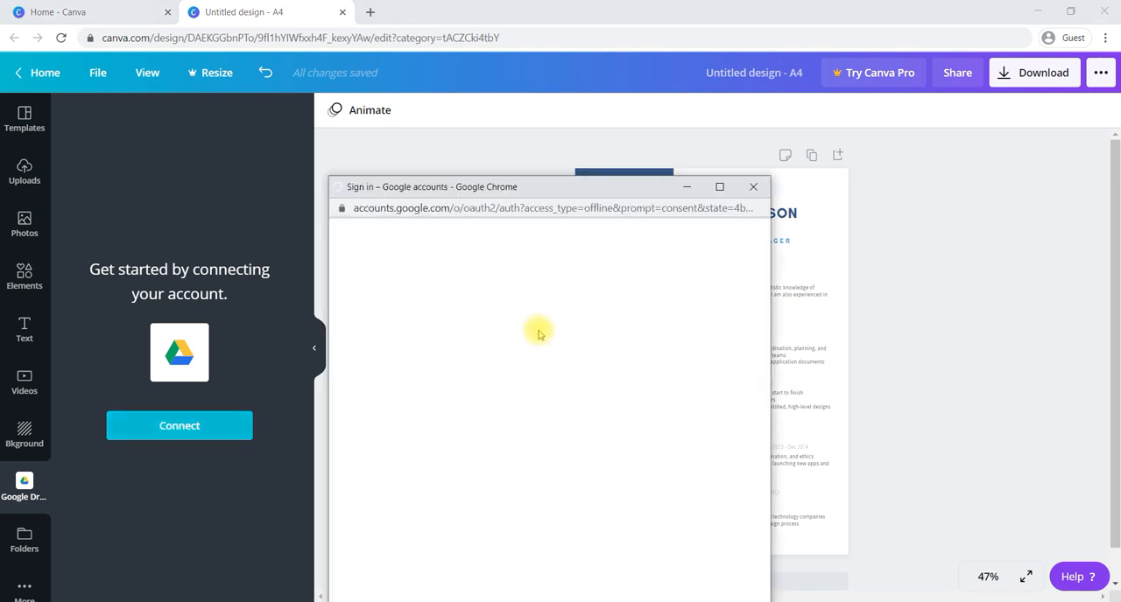
left_click(486, 418)
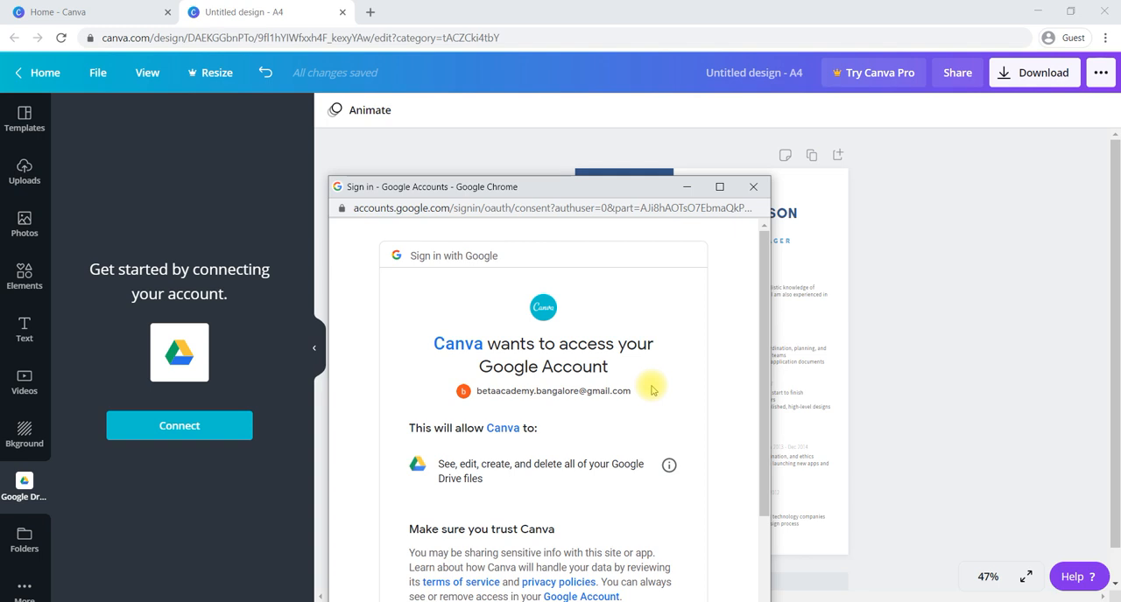
scroll(652, 391, "down", 3)
left_click(645, 524)
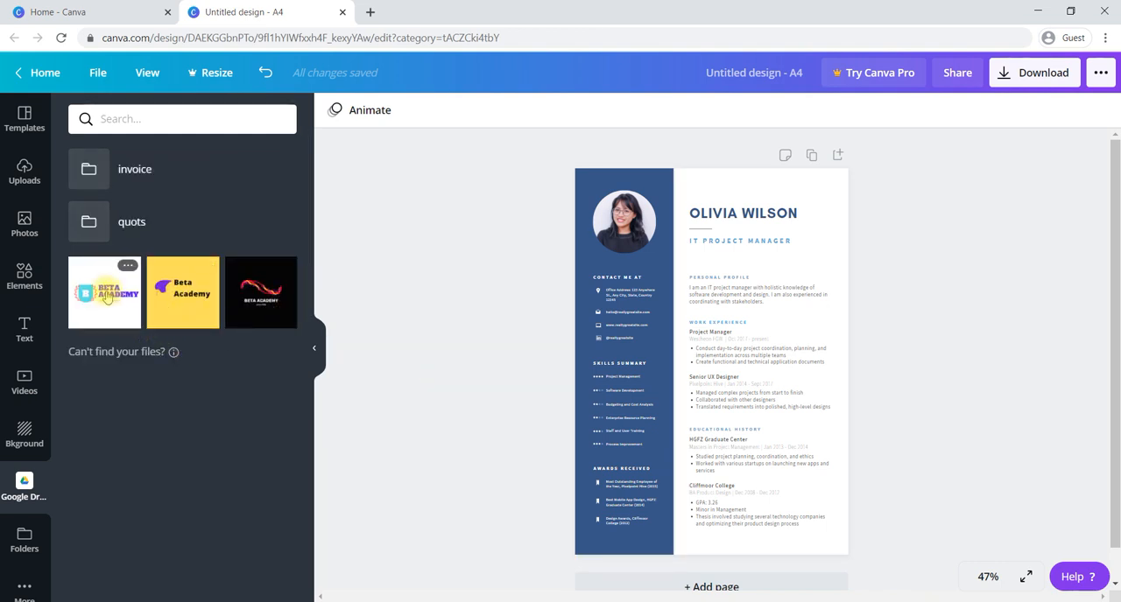
- Insert the yellow Beta Academy logo from Google Drive into the resume's circular photo frame, replacing the portrait
left_click(182, 301)
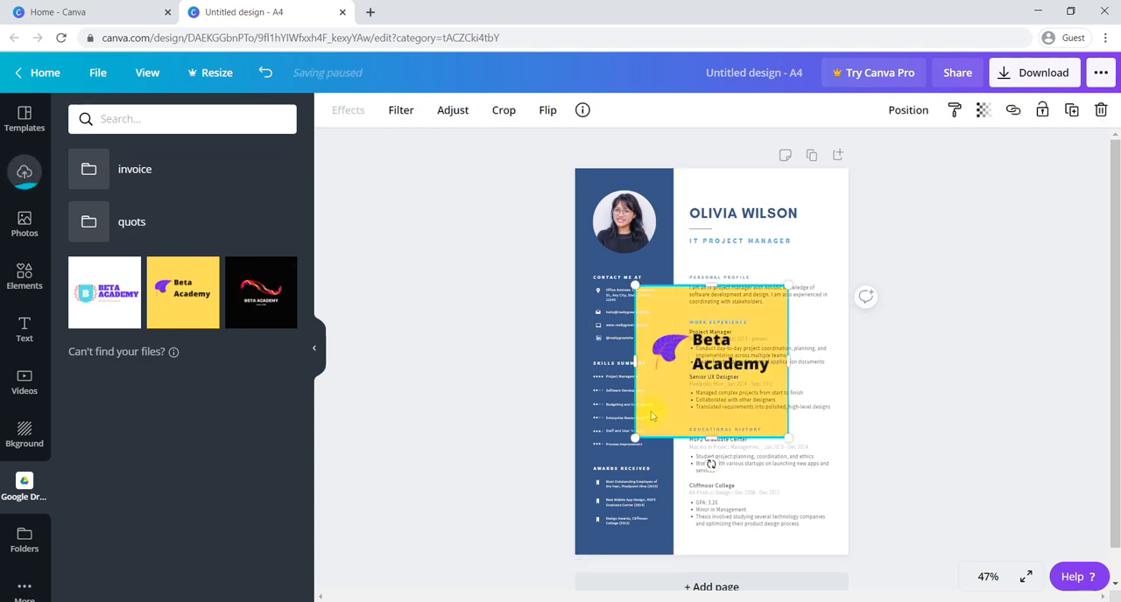
left_click_drag(686, 412, 626, 238)
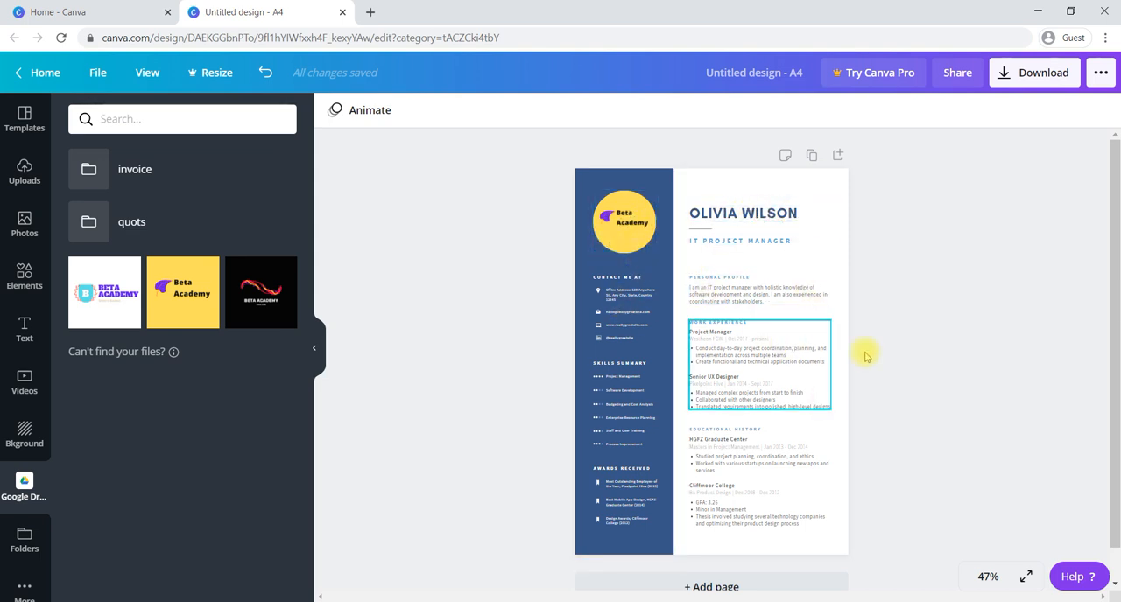
- At 100% zoom, examine the editable text of the name heading, job title, personal profile and Project Manager work experience entry
left_click(981, 577)
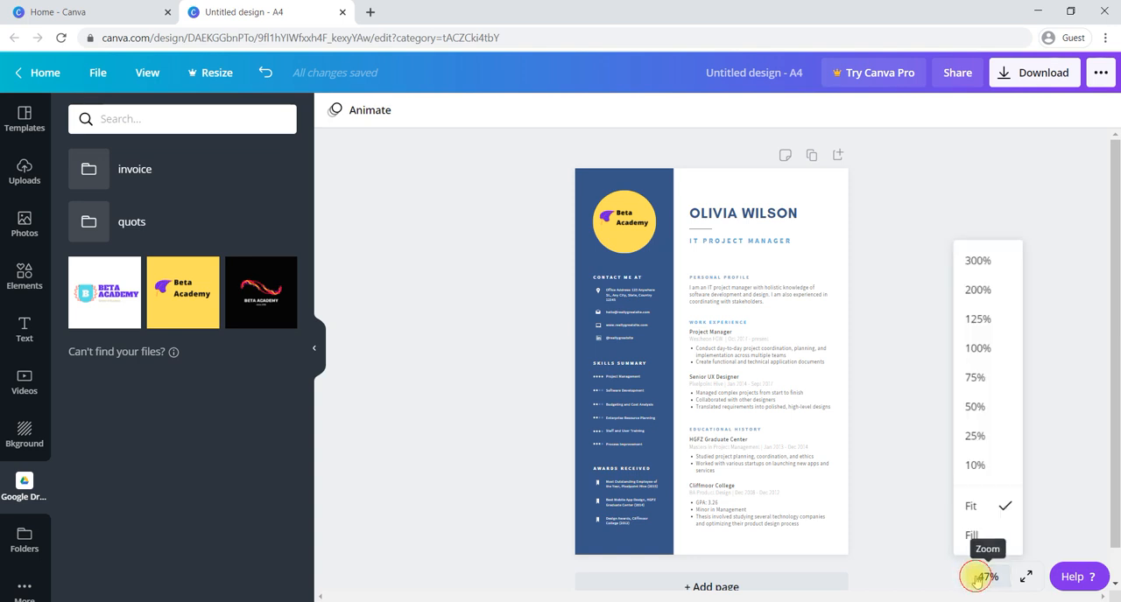
left_click(974, 348)
scroll(741, 227, "up", 3)
left_click(720, 247)
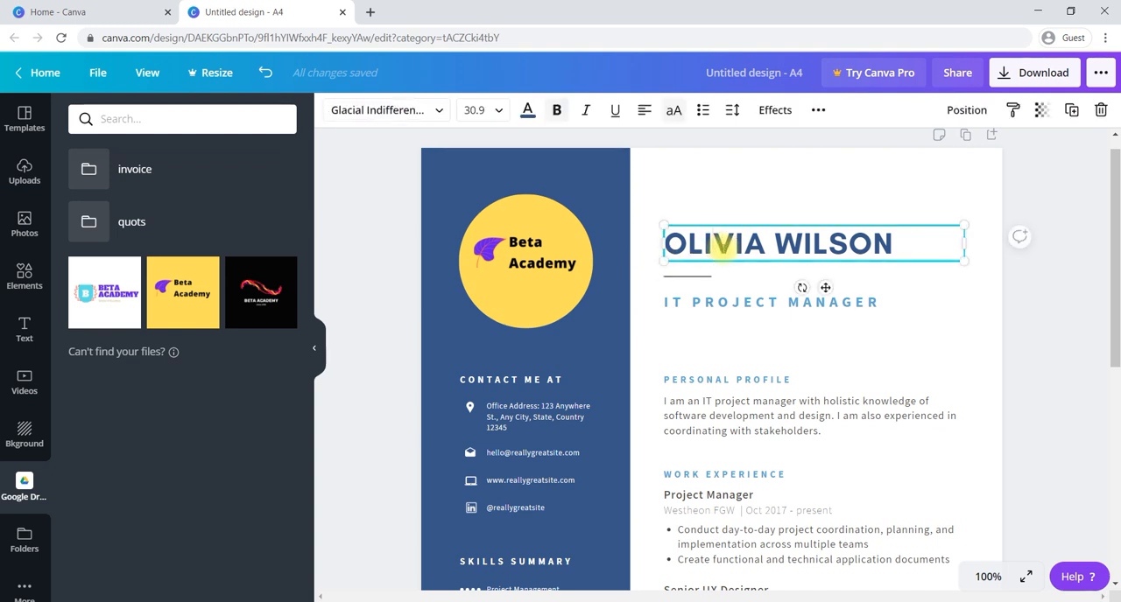
left_click(734, 302)
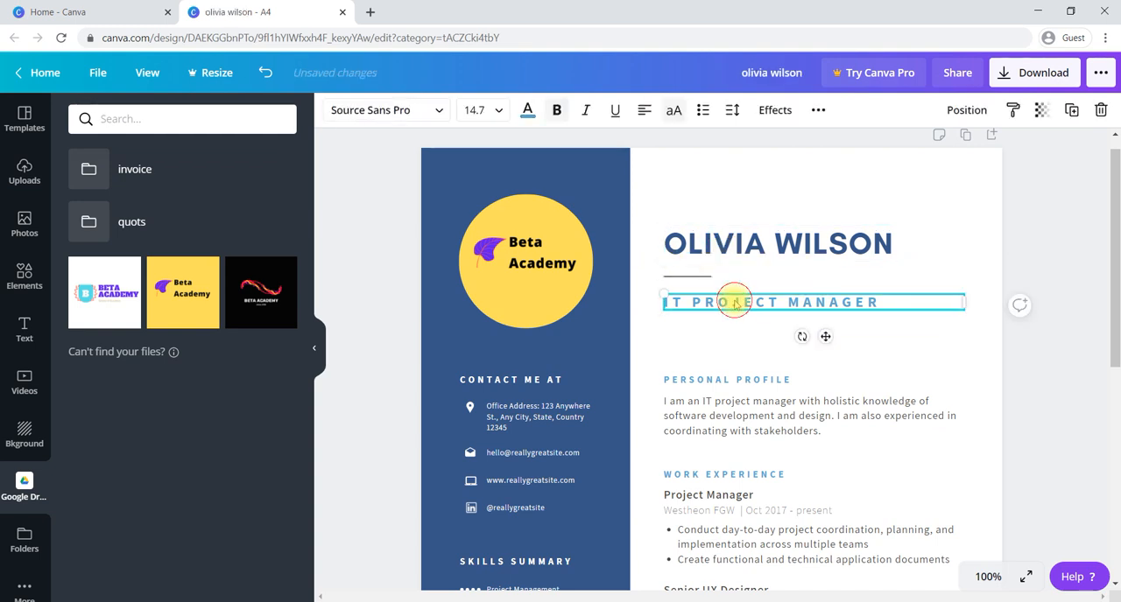
scroll(733, 302, "down", 3)
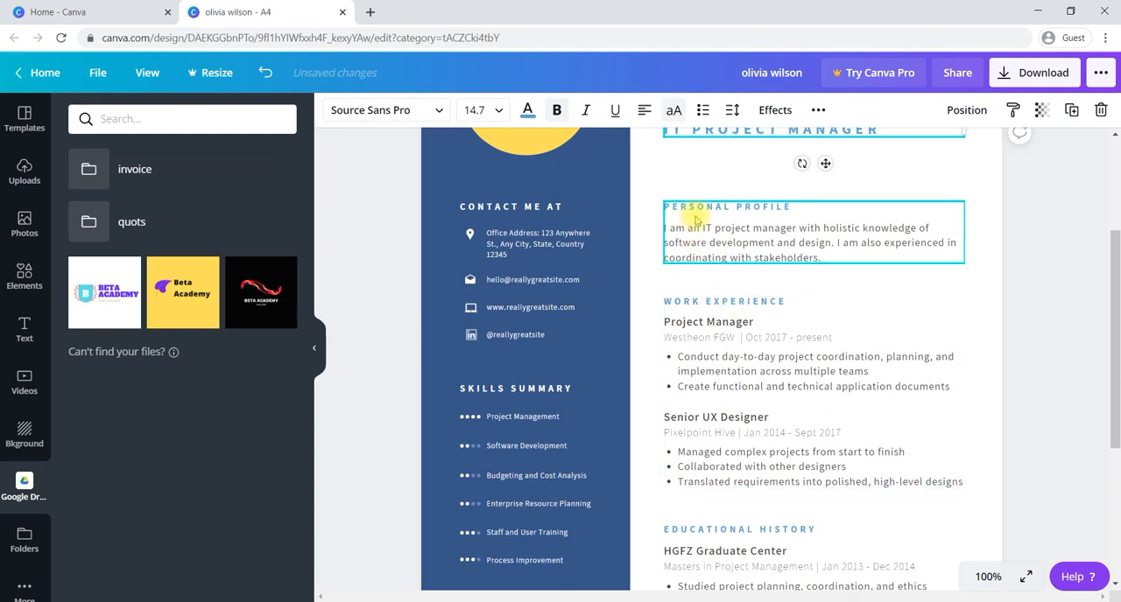
left_click(726, 227)
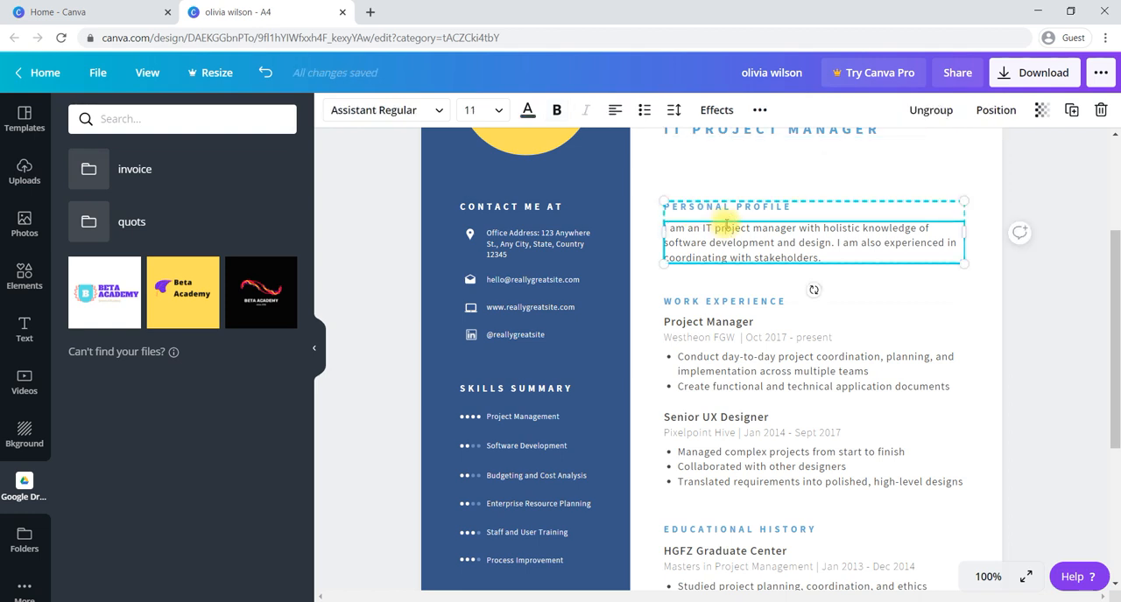
scroll(738, 283, "down", 1)
left_click(738, 285)
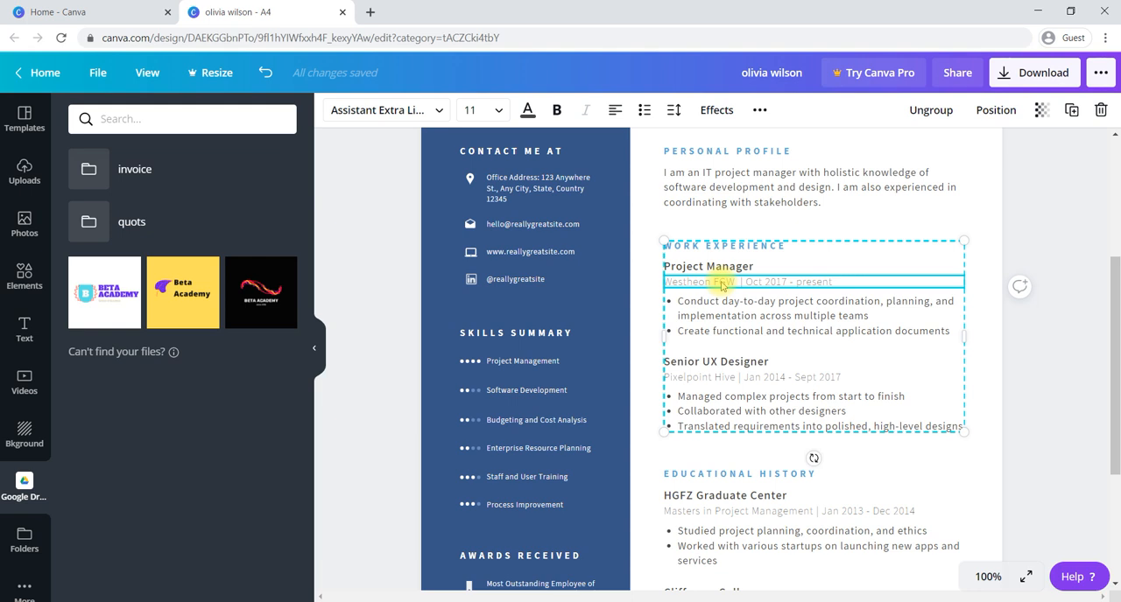
left_click(718, 268)
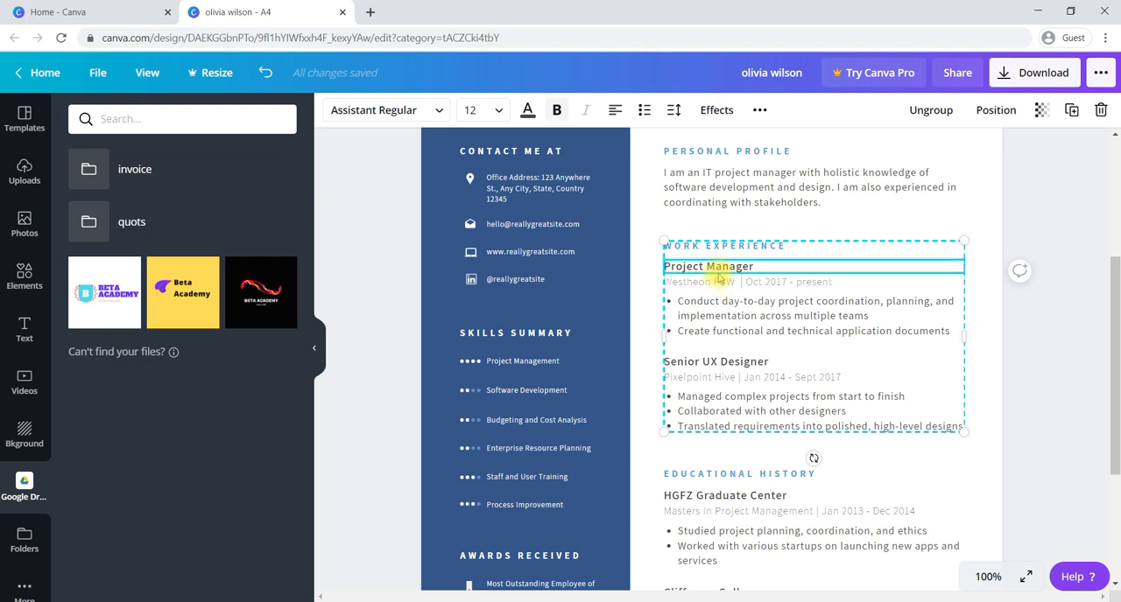
left_click(717, 282)
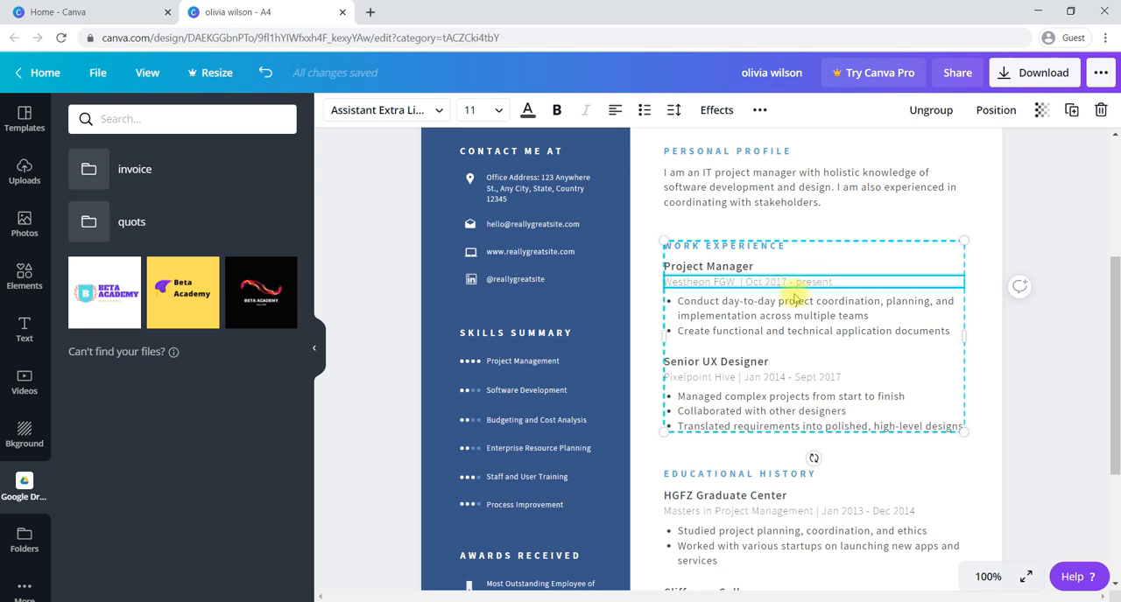
left_click(711, 317)
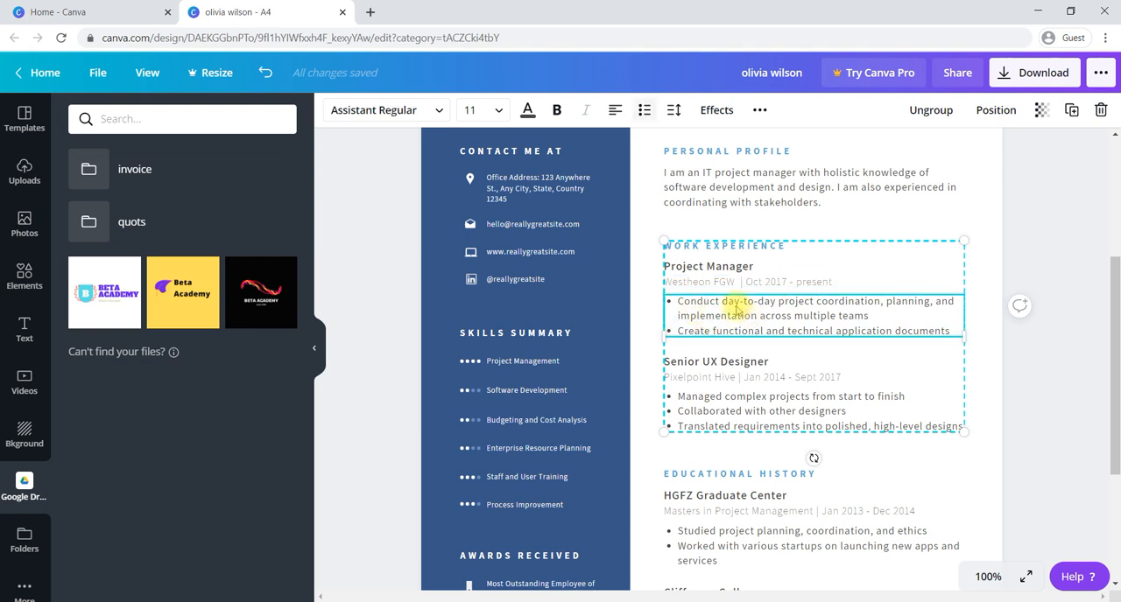
- Examine the educational history text and review the whole resume page, including the sidebar sections
scroll(728, 340, "down", 2)
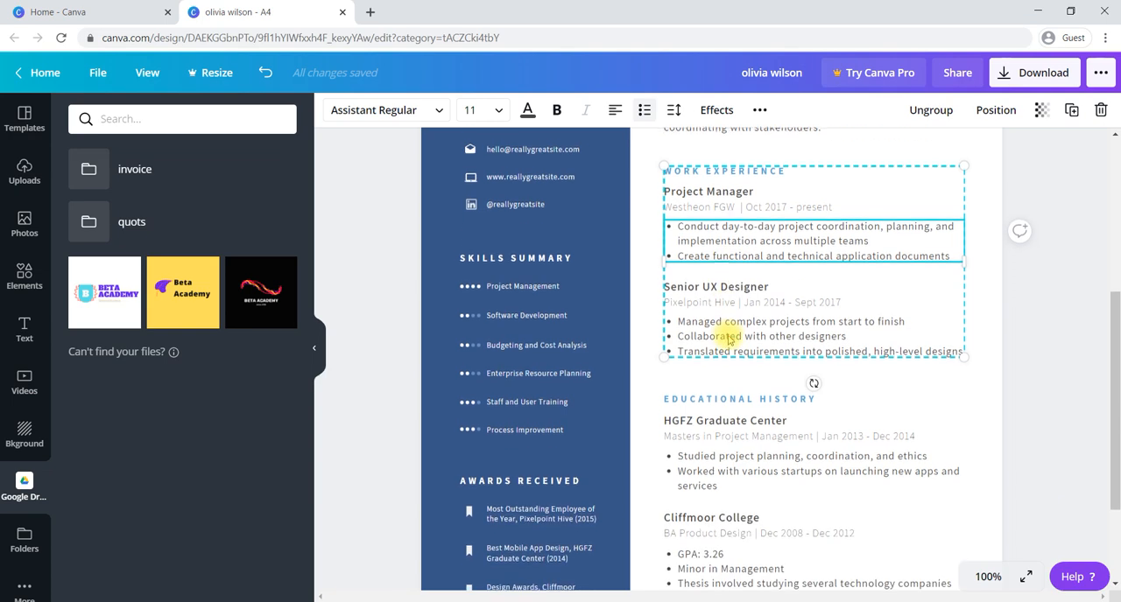
scroll(728, 339, "down", 3)
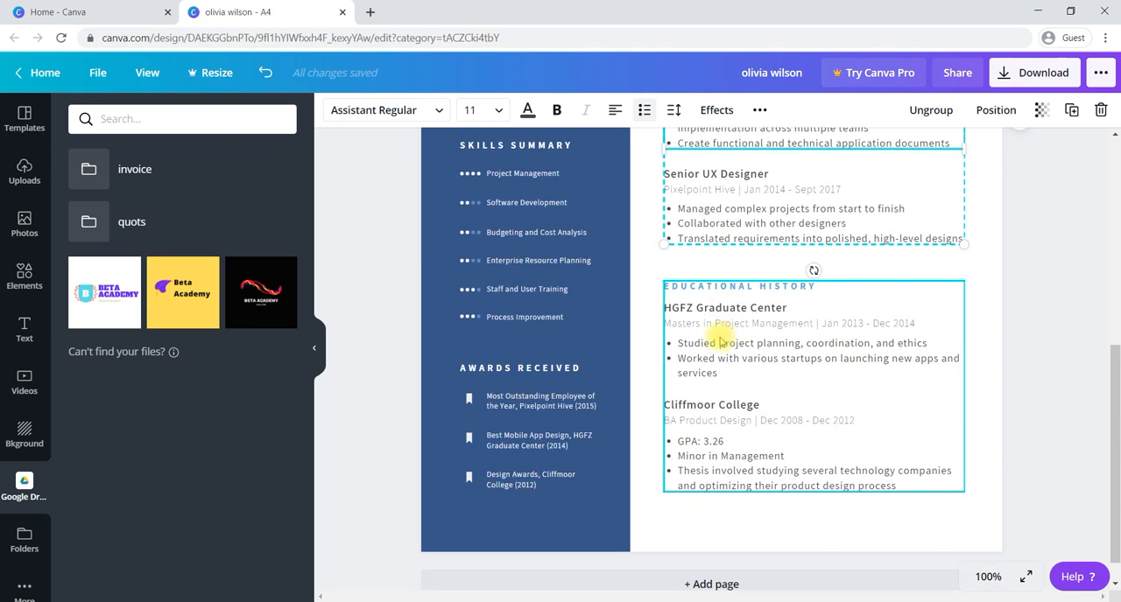
left_click(759, 321)
scroll(759, 322, "up", 2)
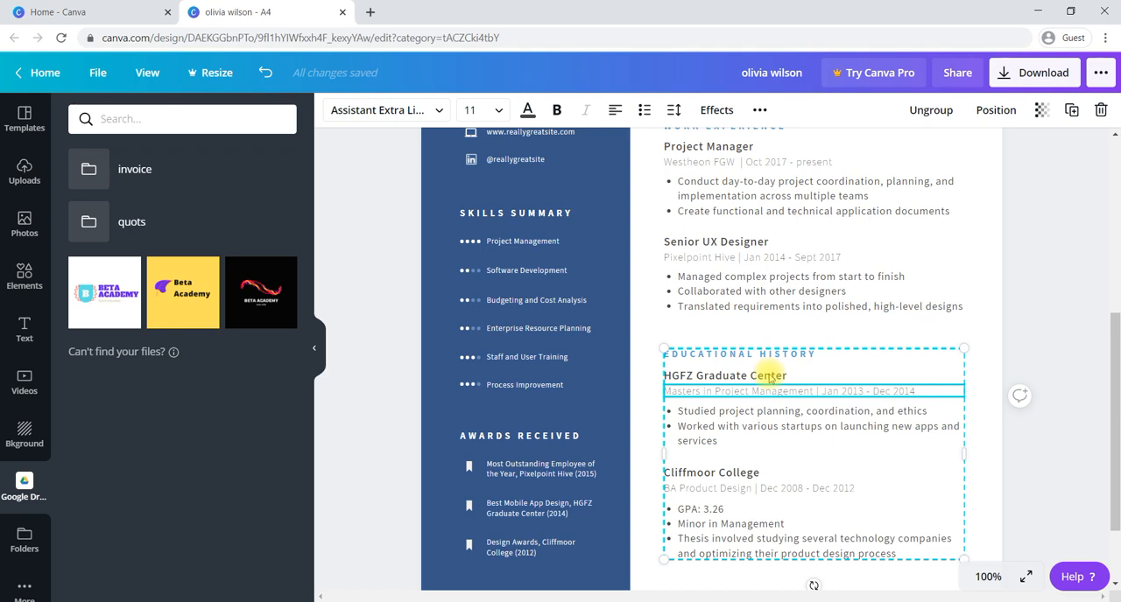
scroll(769, 377, "down", 3)
scroll(770, 378, "up", 13)
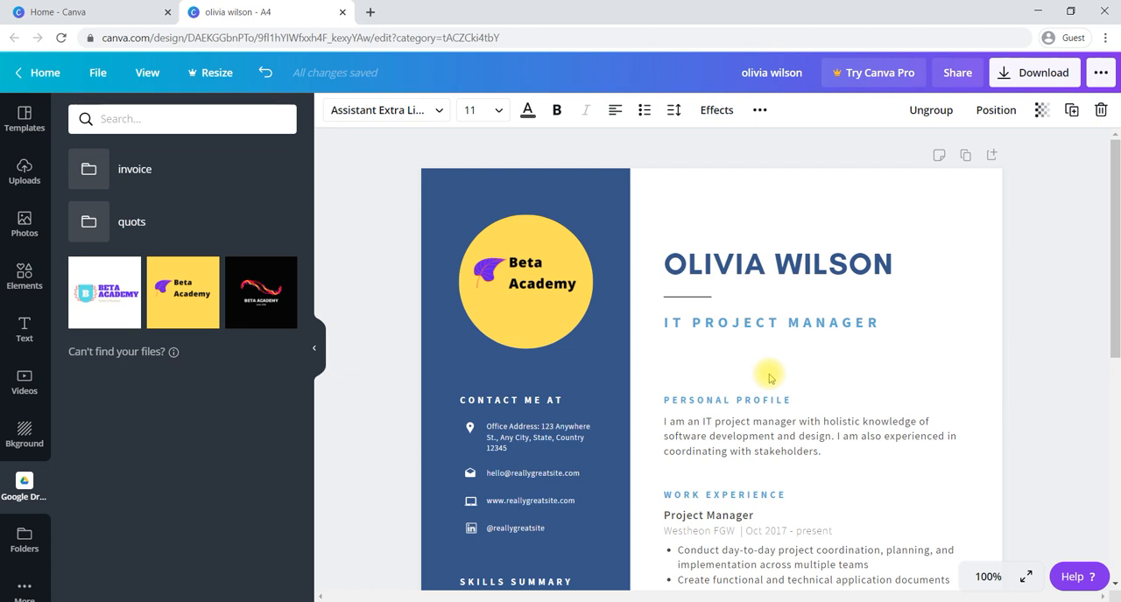
scroll(769, 377, "down", 4)
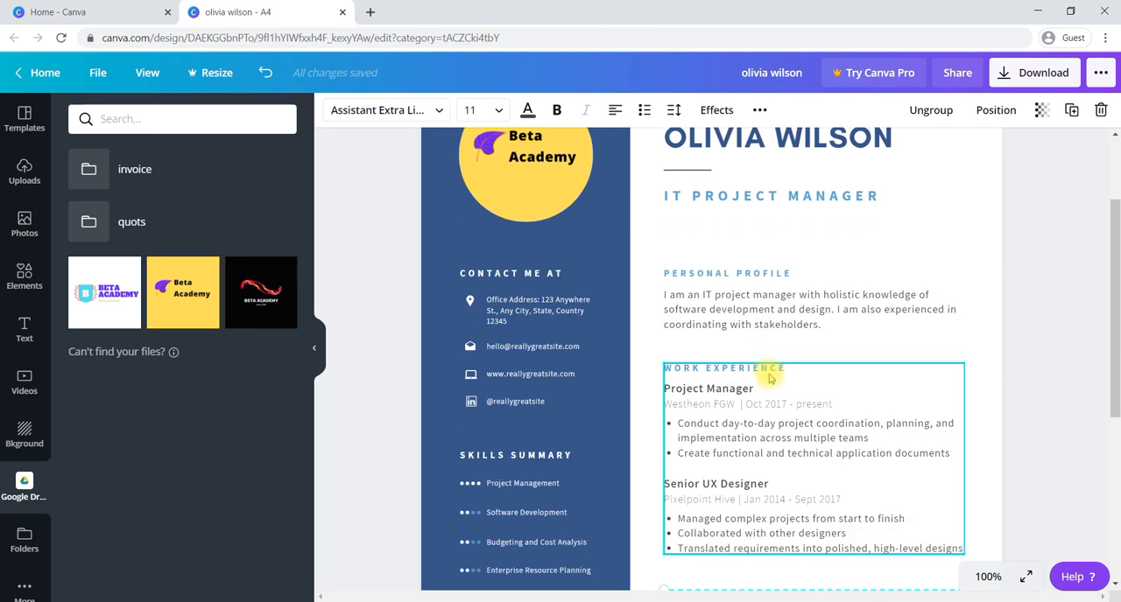
scroll(770, 377, "down", 2)
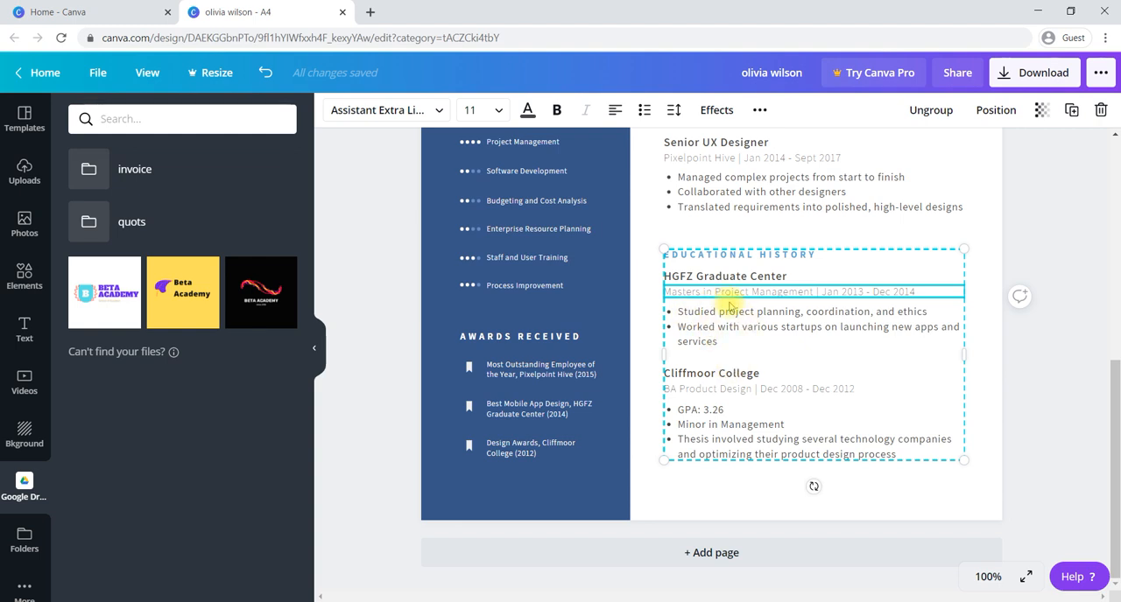
scroll(729, 306, "up", 3)
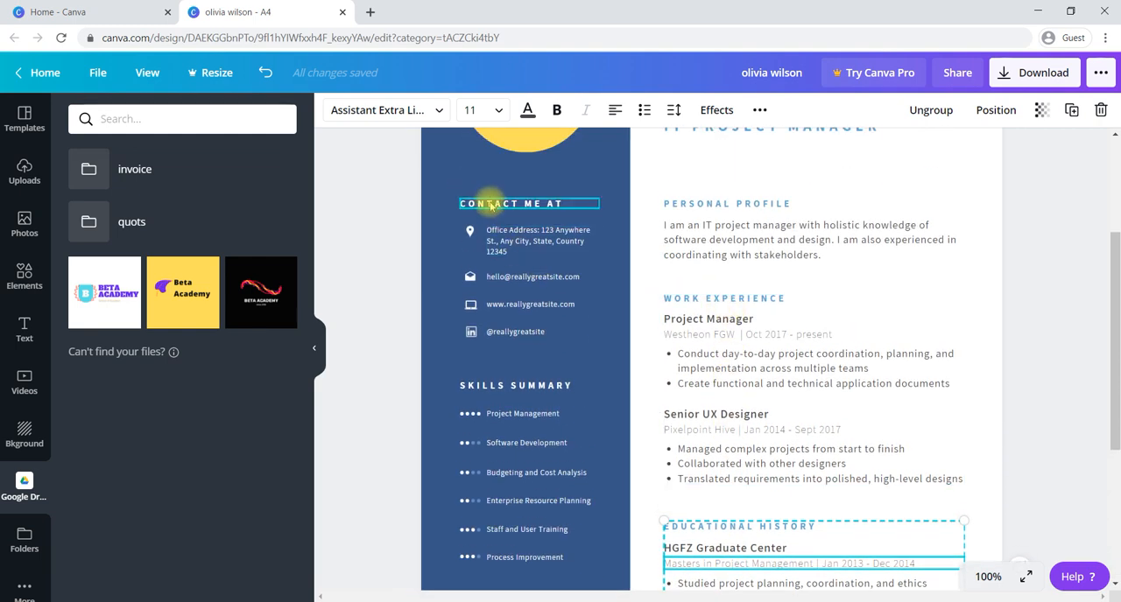
- Examine the editable contact section in the resume sidebar, including its heading, office address, e-mail, website and LinkedIn entries
left_click(491, 204)
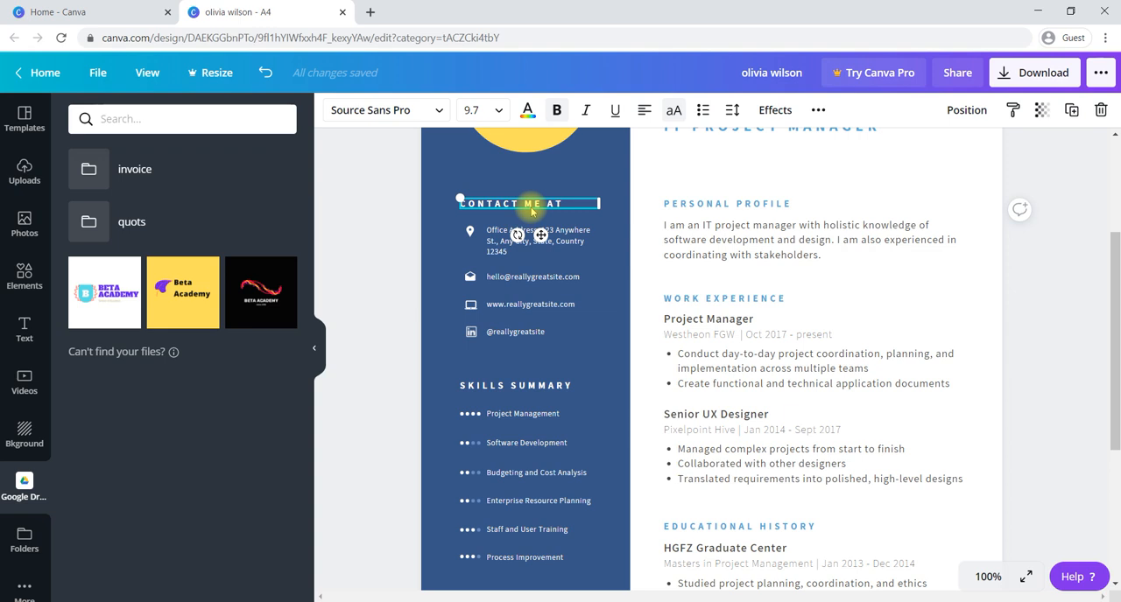
left_click(507, 253)
left_click(504, 276)
left_click(504, 305)
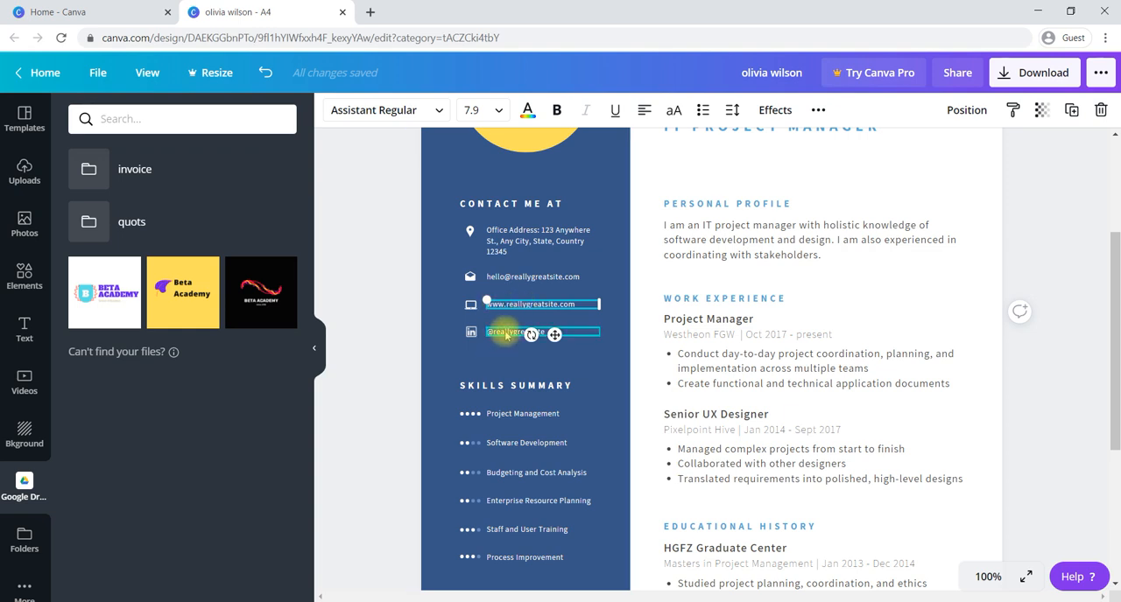
left_click(501, 332)
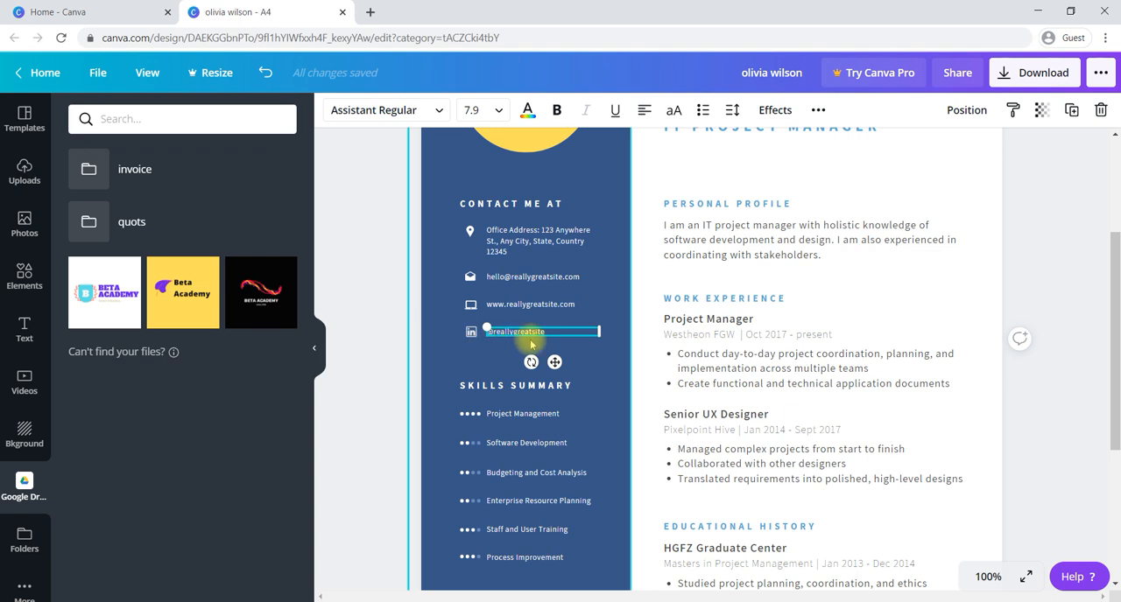
scroll(517, 341, "down", 3)
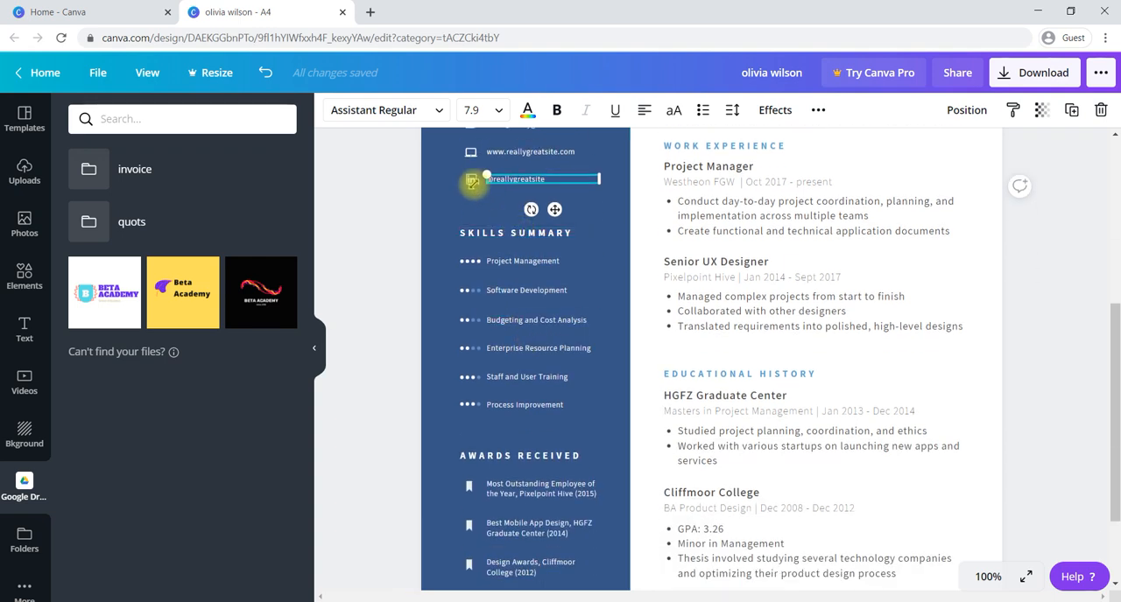
left_click(460, 200)
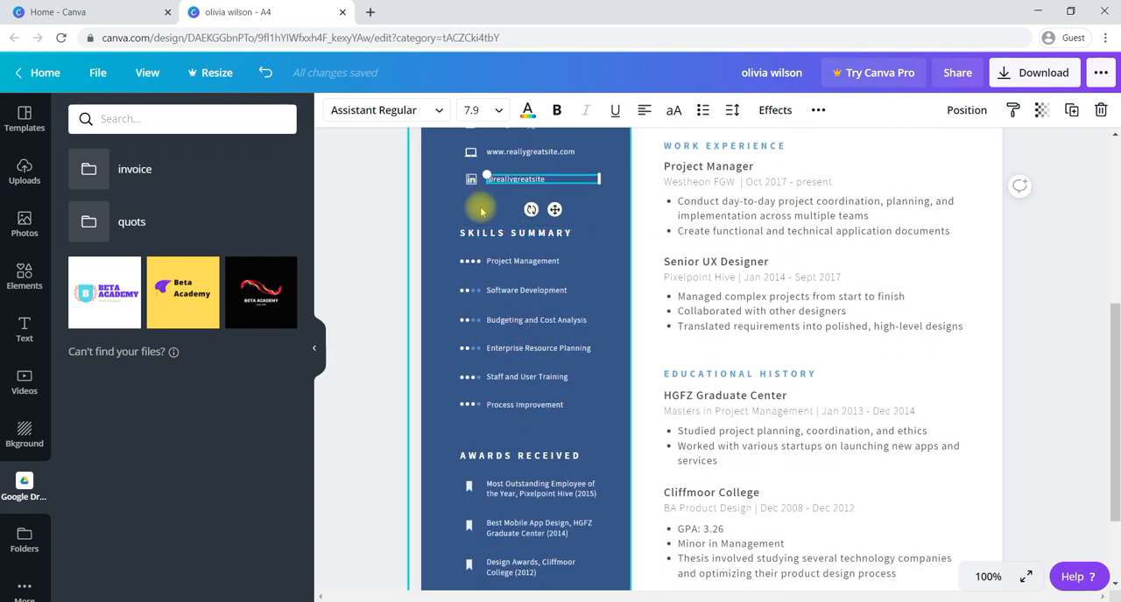
scroll(518, 214, "up", 3)
scroll(525, 201, "down", 3)
left_click(528, 197)
scroll(552, 219, "down", 2)
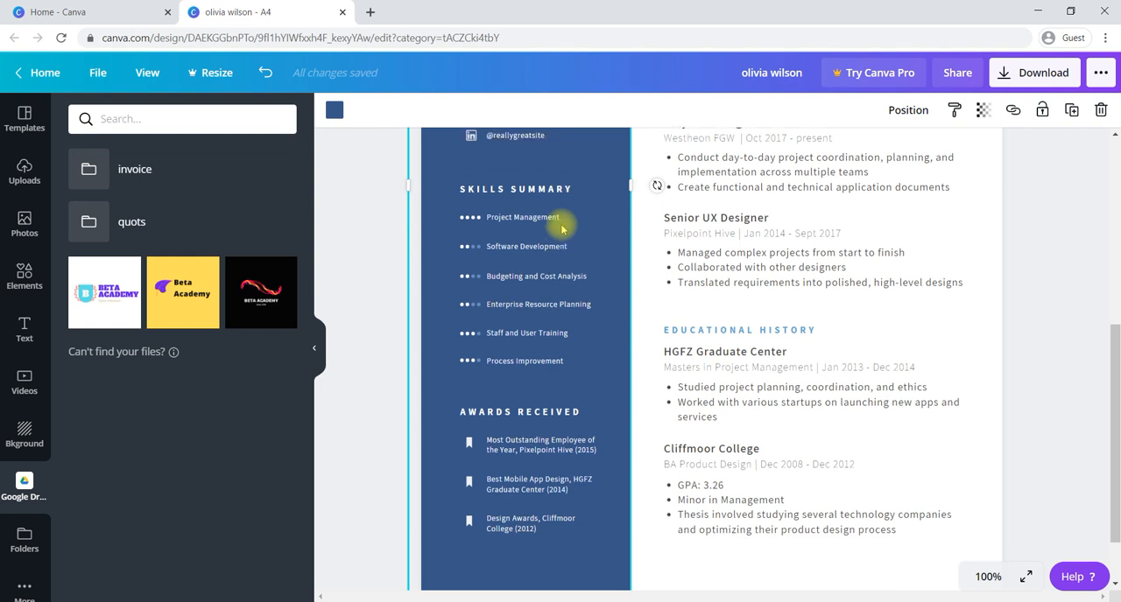
- Examine the editable text of the sidebar's skills summary and awards received sections, covering each heading and first entry
left_click(522, 178)
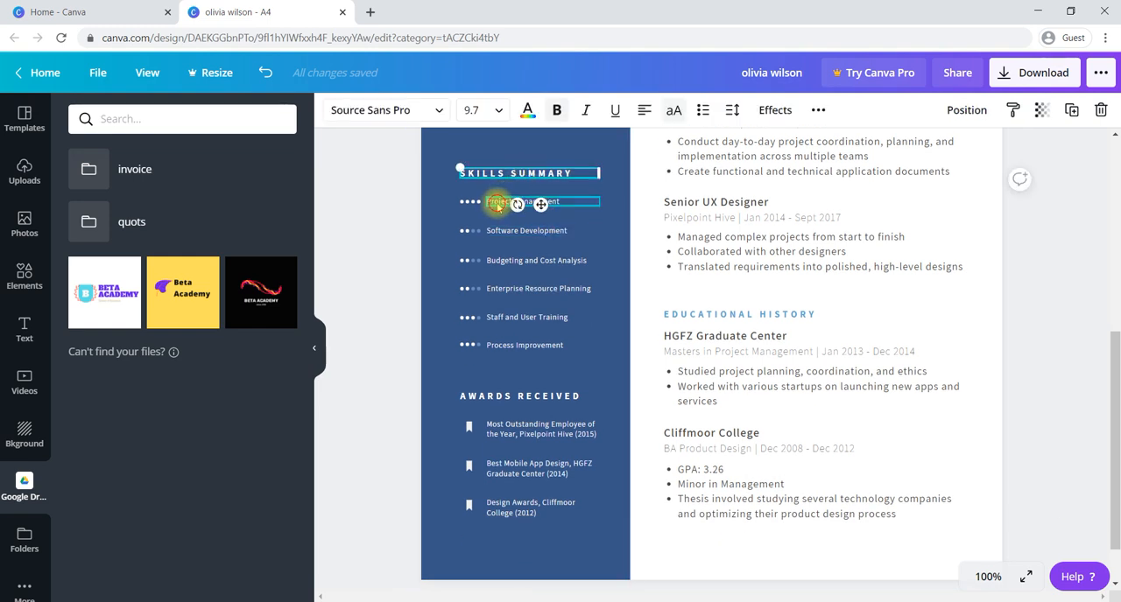
left_click(497, 204)
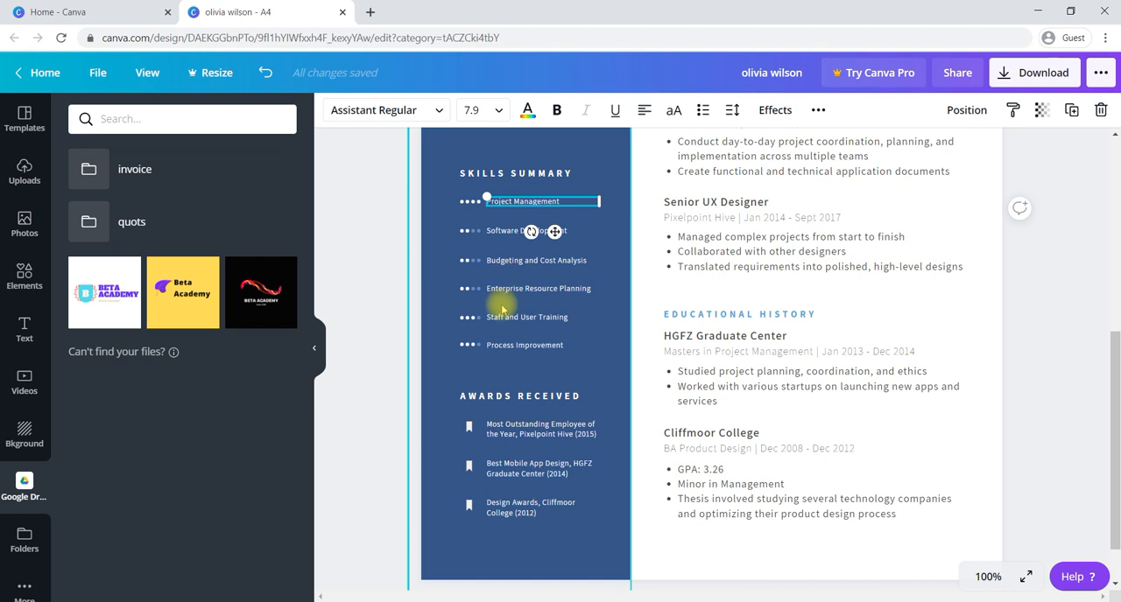
scroll(504, 332, "down", 1)
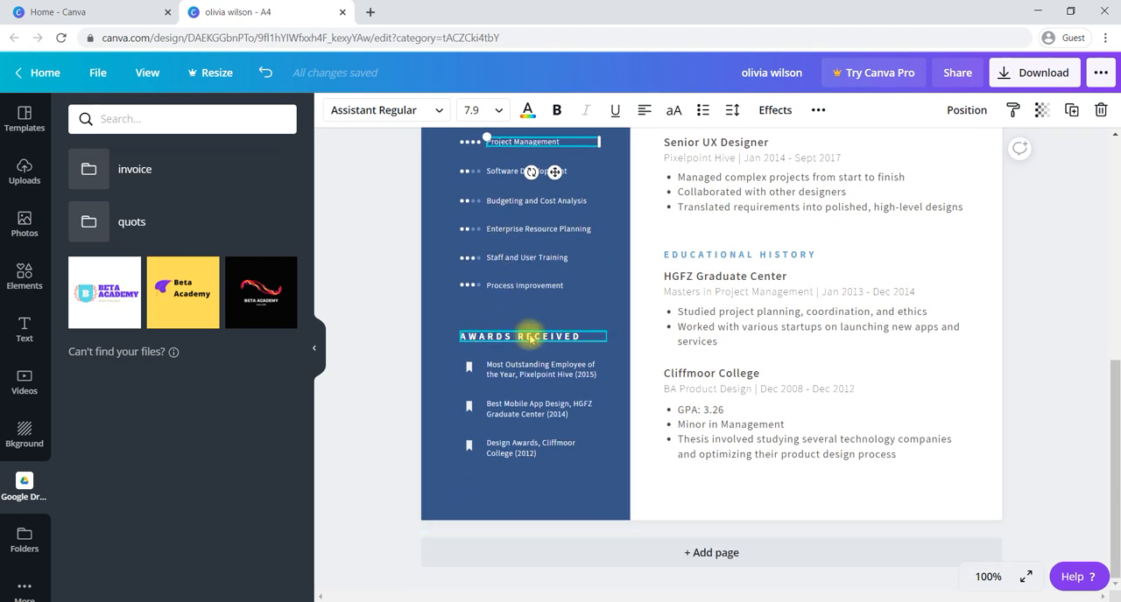
left_click(530, 340)
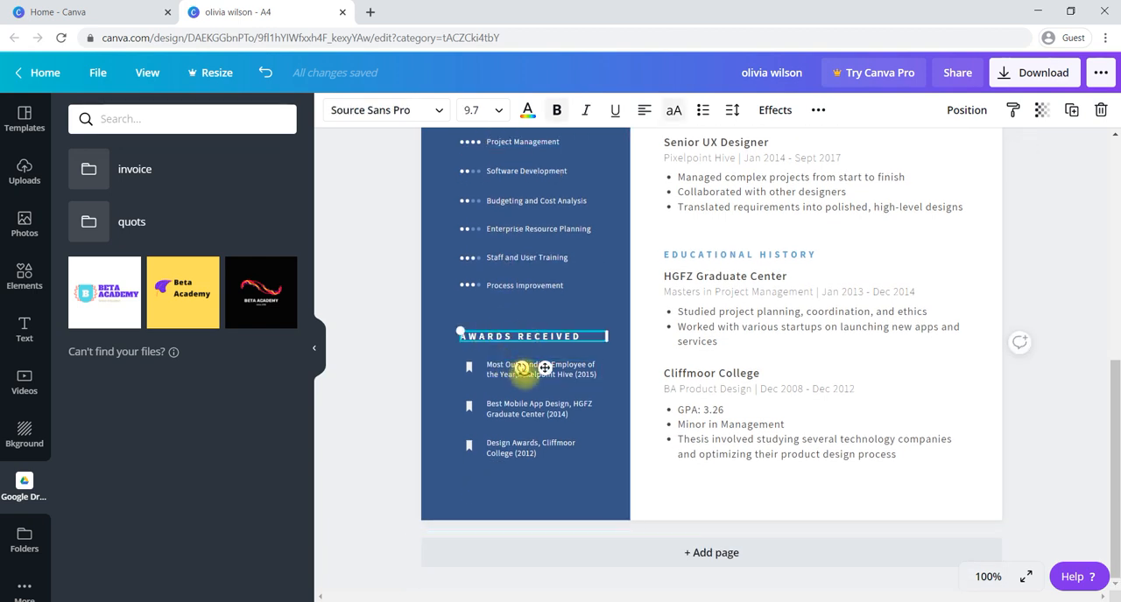
left_click(507, 377)
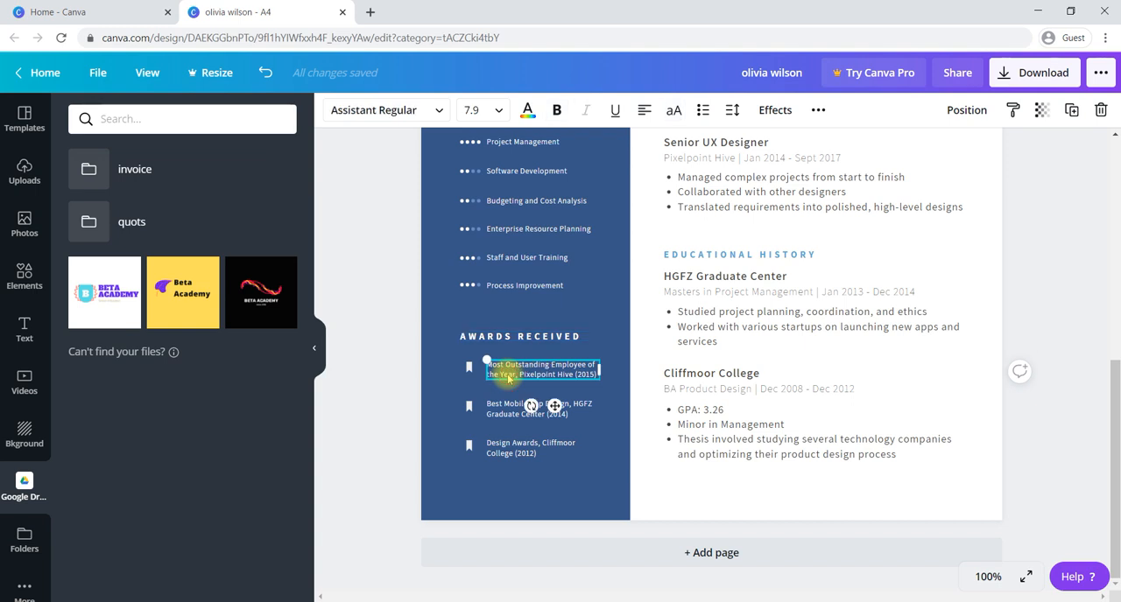
- Delete the LinkedIn handle and its icon from the sidebar's contact section
scroll(645, 464, "up", 1)
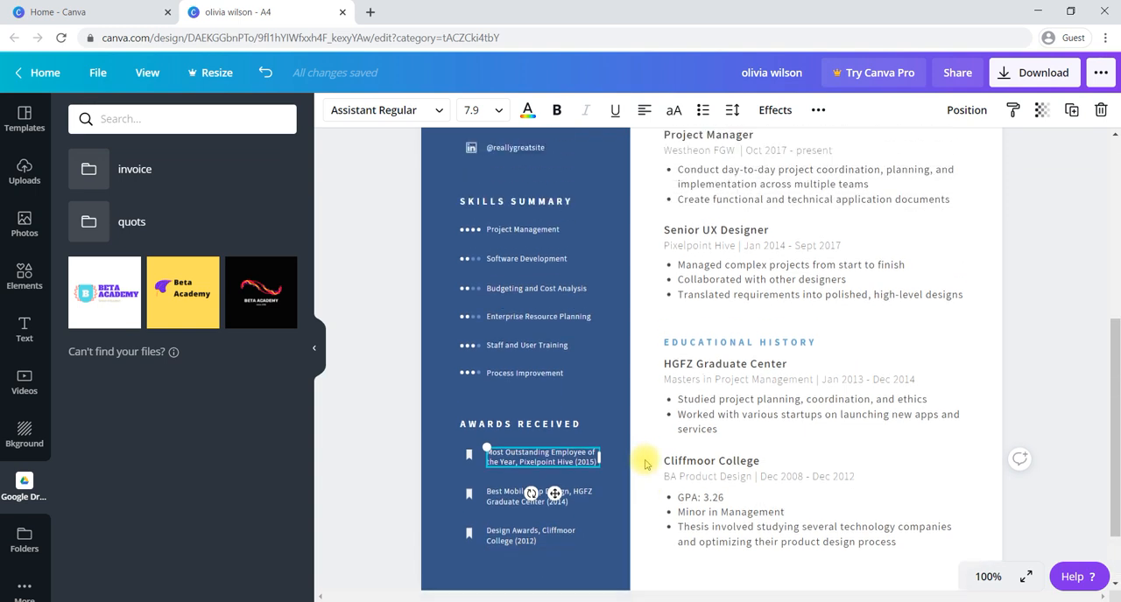
scroll(645, 464, "up", 2)
left_click(547, 222)
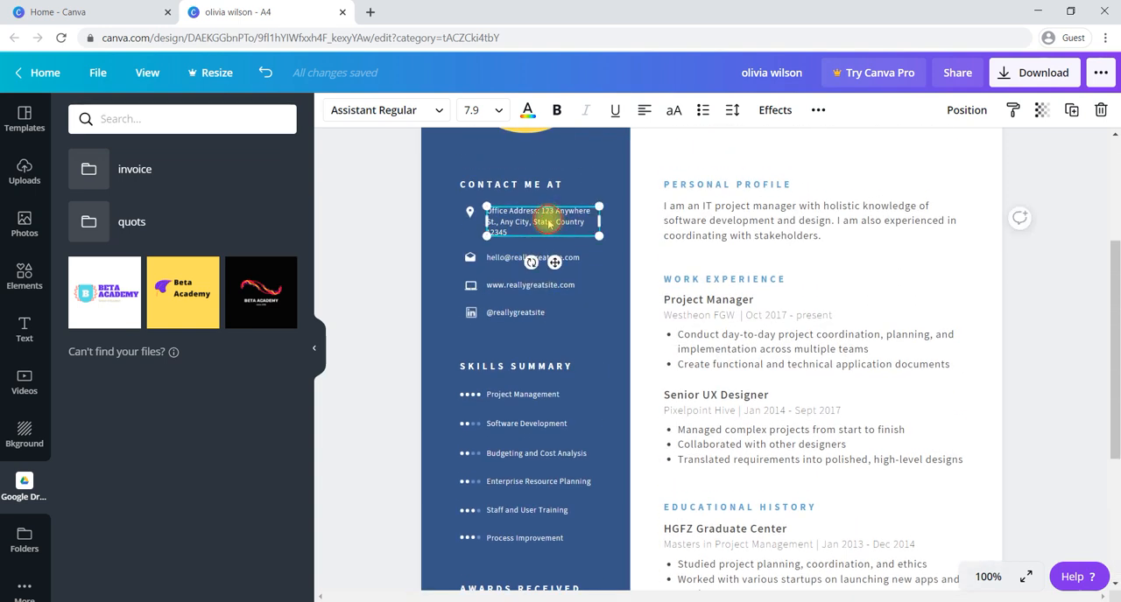
left_click(510, 231)
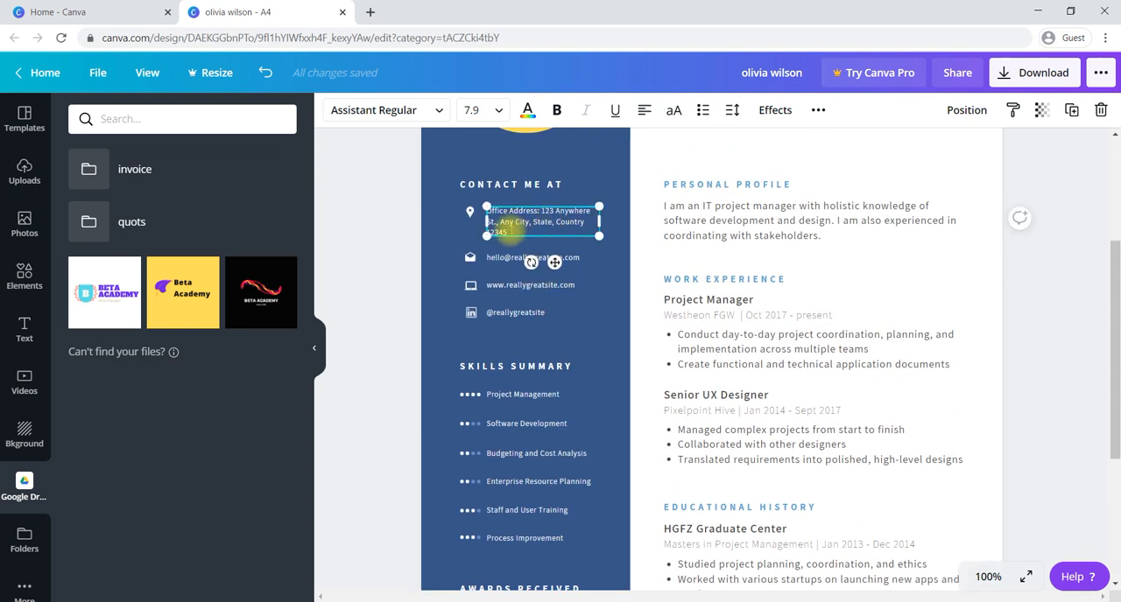
left_click(596, 283)
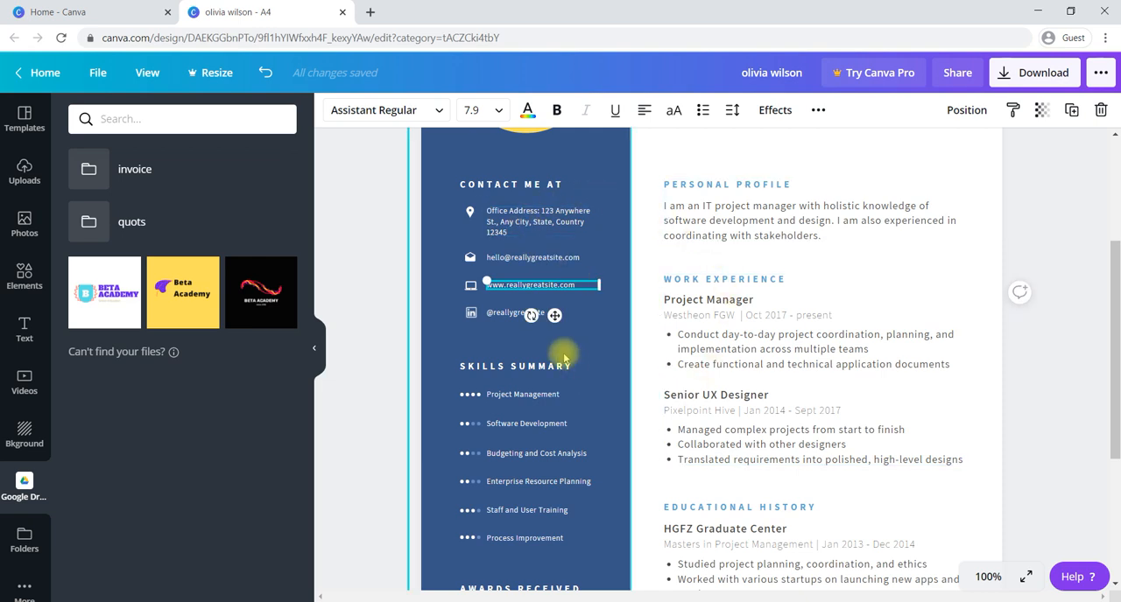
left_click(512, 313)
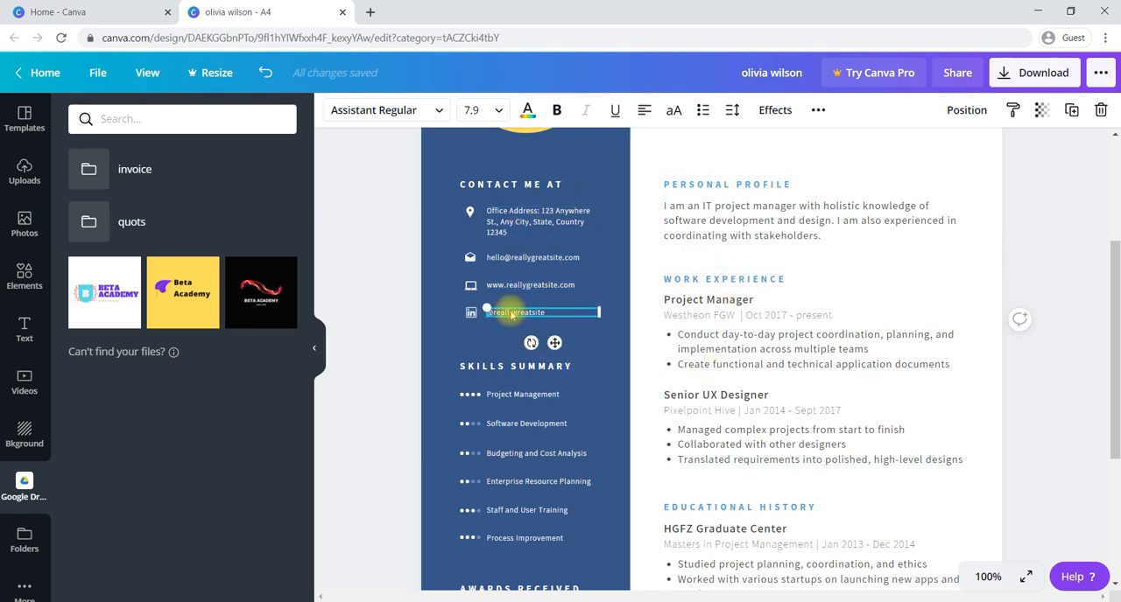
key("Delete")
left_click(471, 312)
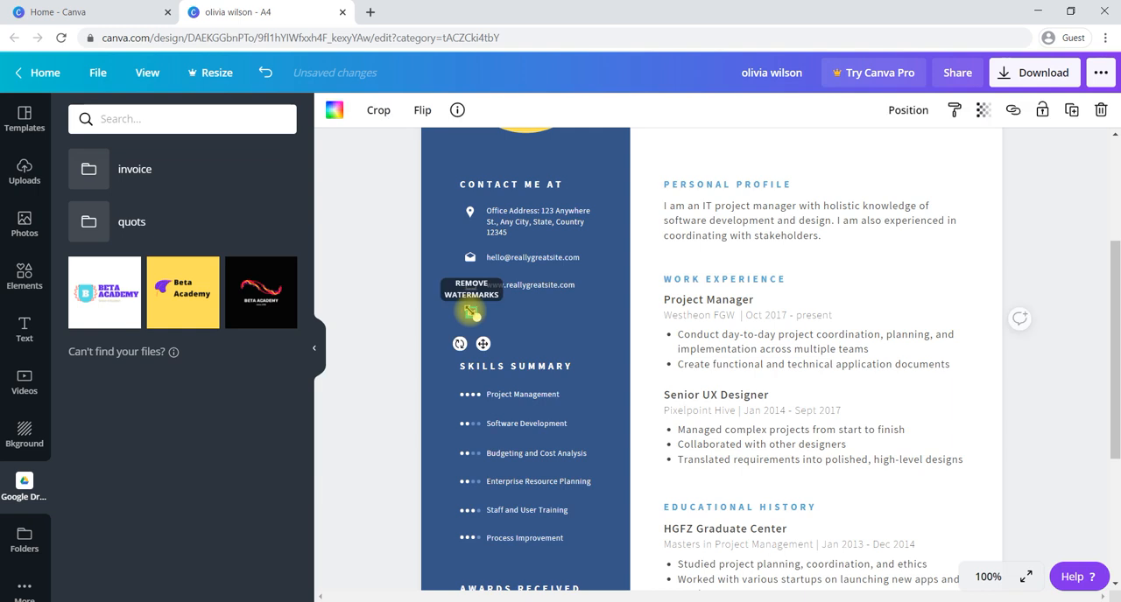
key("Delete")
- Delete the website address and its laptop icon from the sidebar's contact section
left_click(512, 287)
key("Delete")
left_click(471, 285)
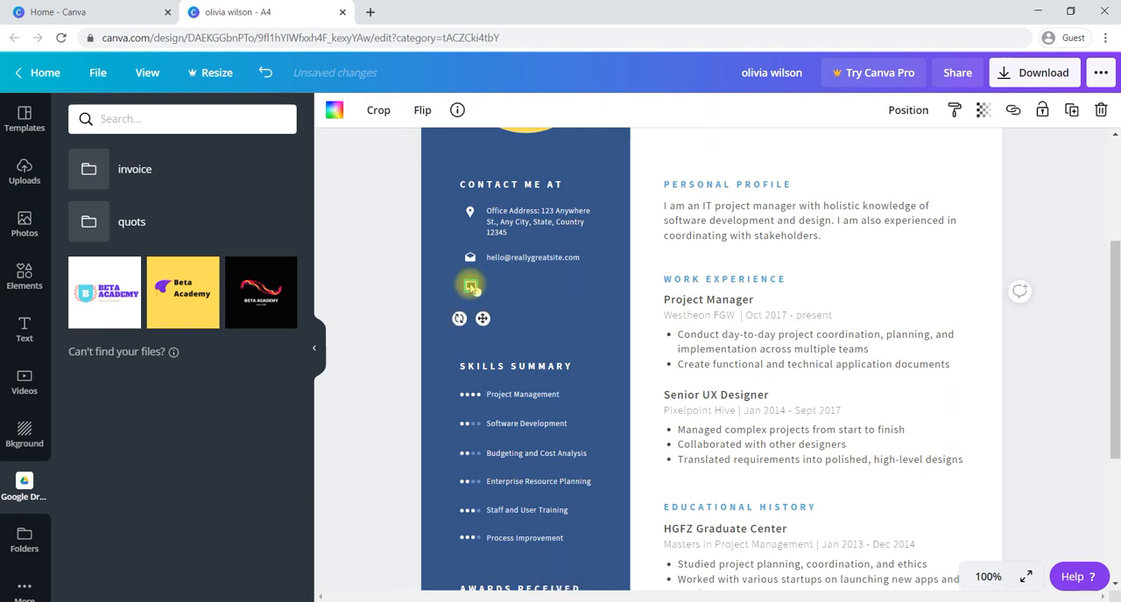
key("Delete")
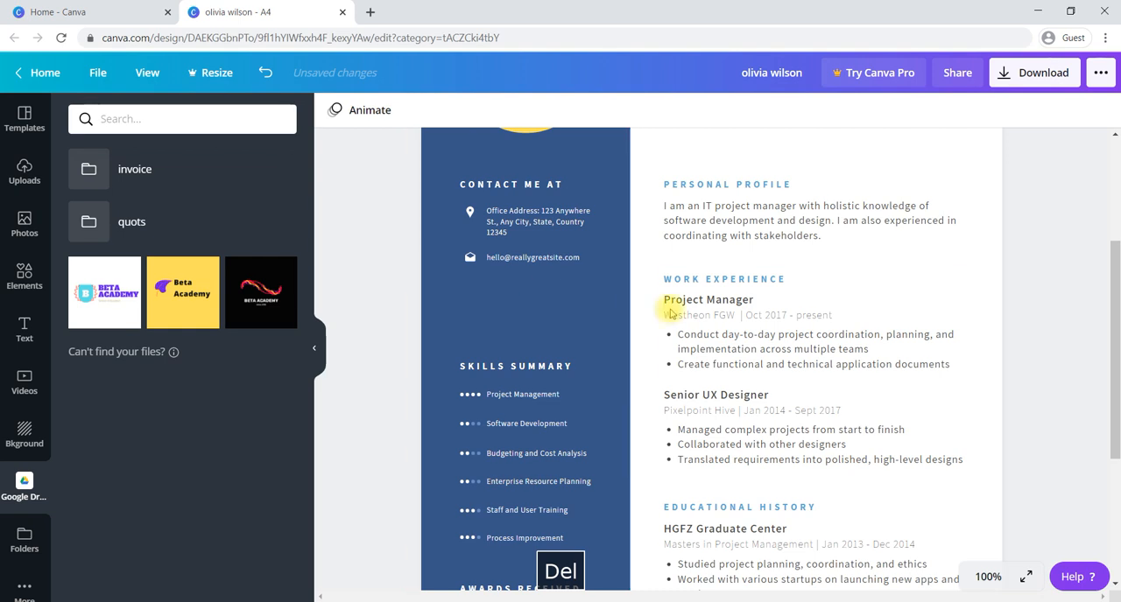
- Review the whole resume page and check its download file types, keeping PDF Print chosen and closing the options without downloading
scroll(598, 253, "up", 3)
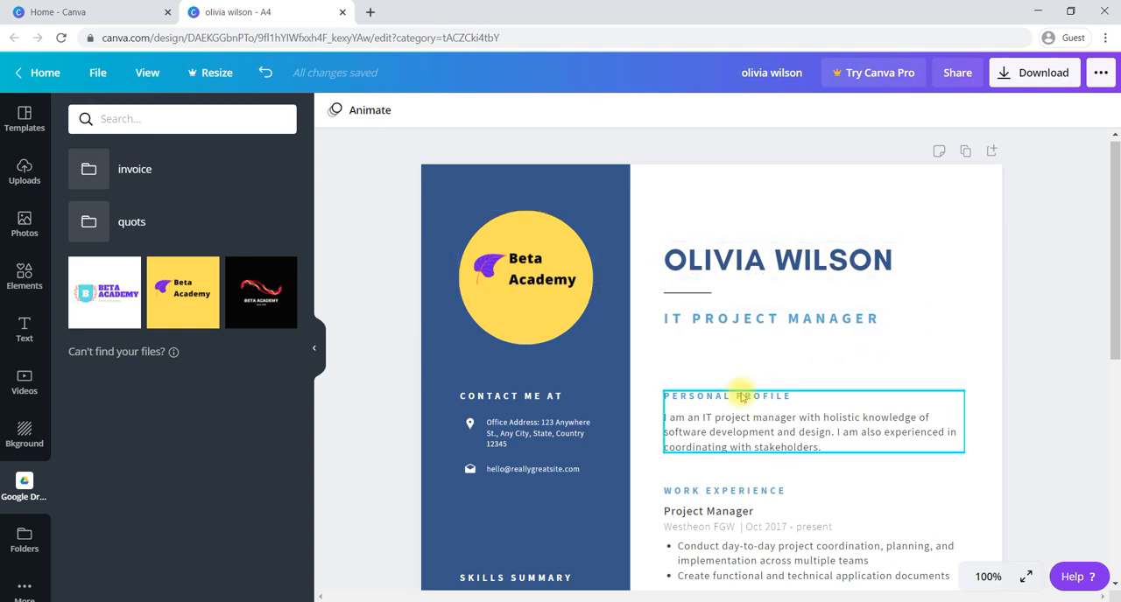
scroll(741, 397, "down", 2)
scroll(742, 397, "down", 1)
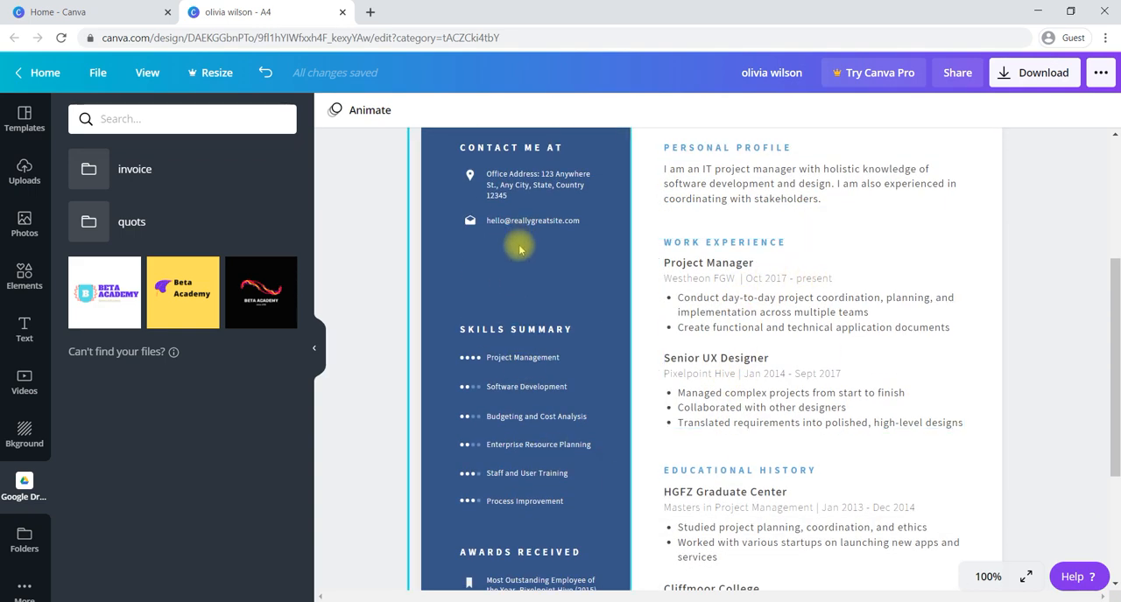
scroll(713, 425, "down", 2)
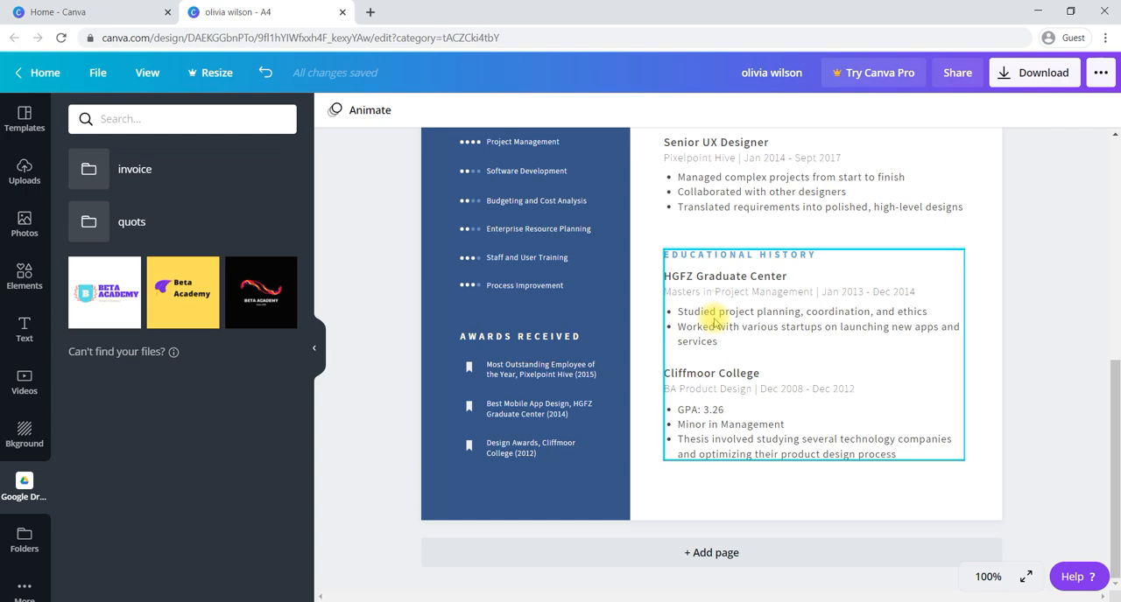
scroll(712, 322, "up", 4)
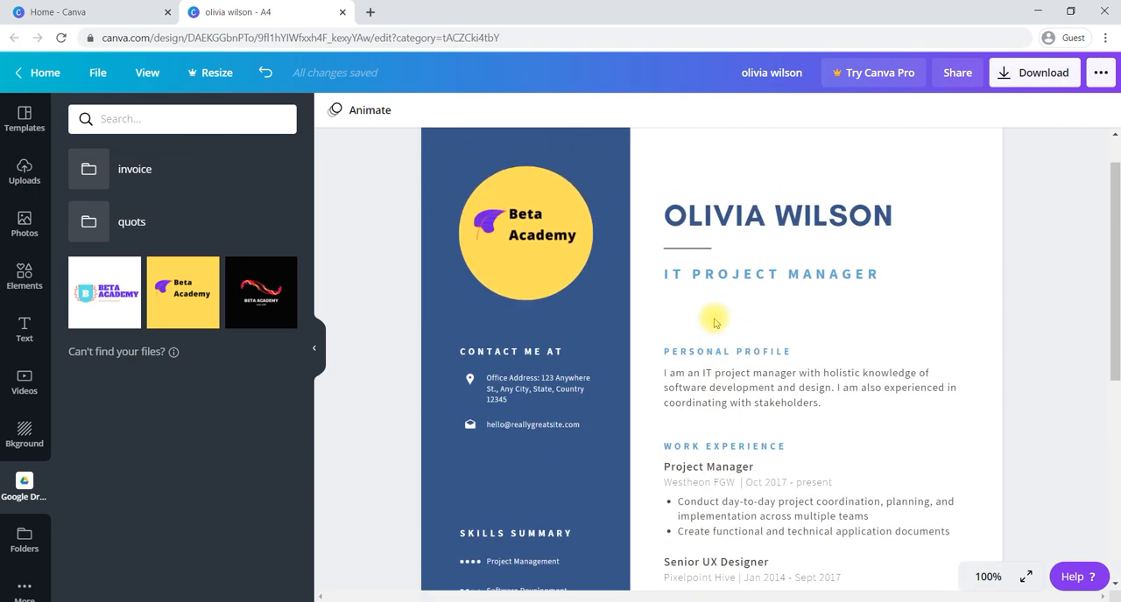
left_click(1012, 77)
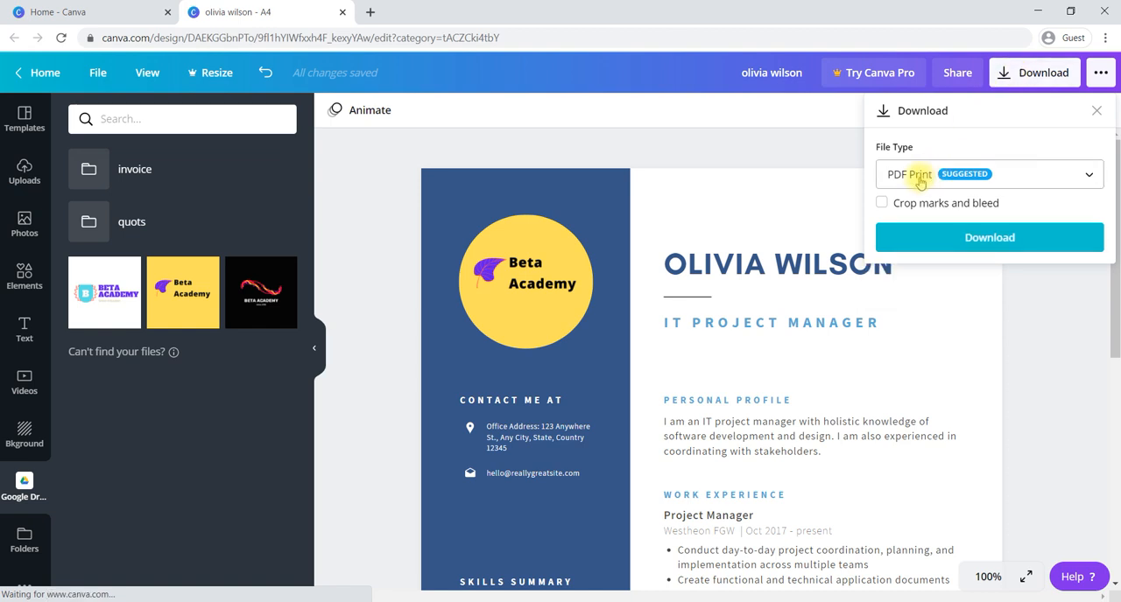
left_click(949, 178)
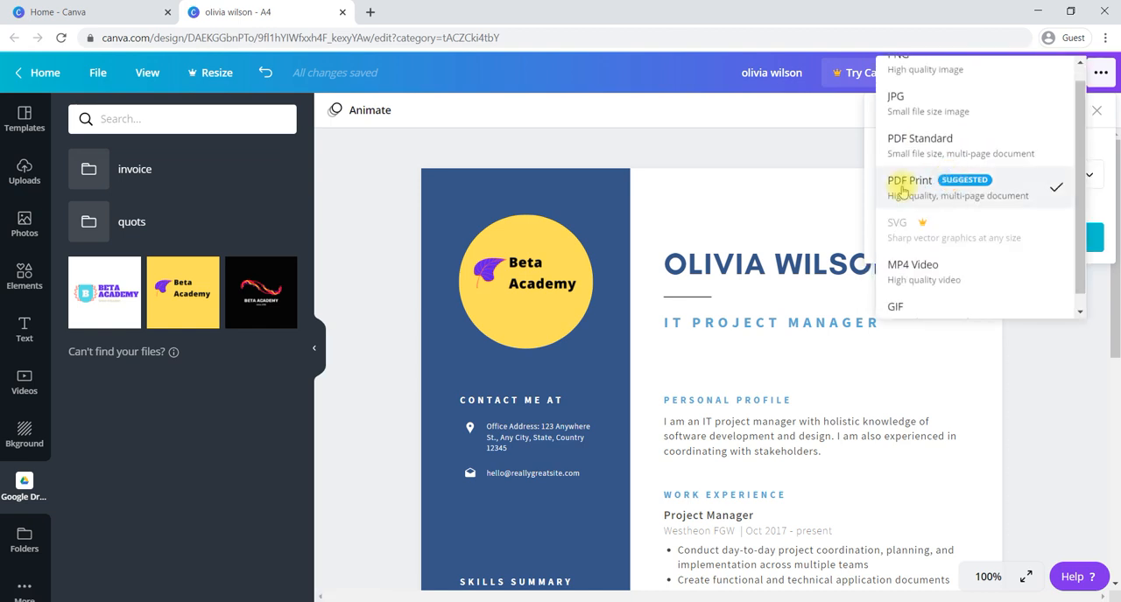
left_click(944, 194)
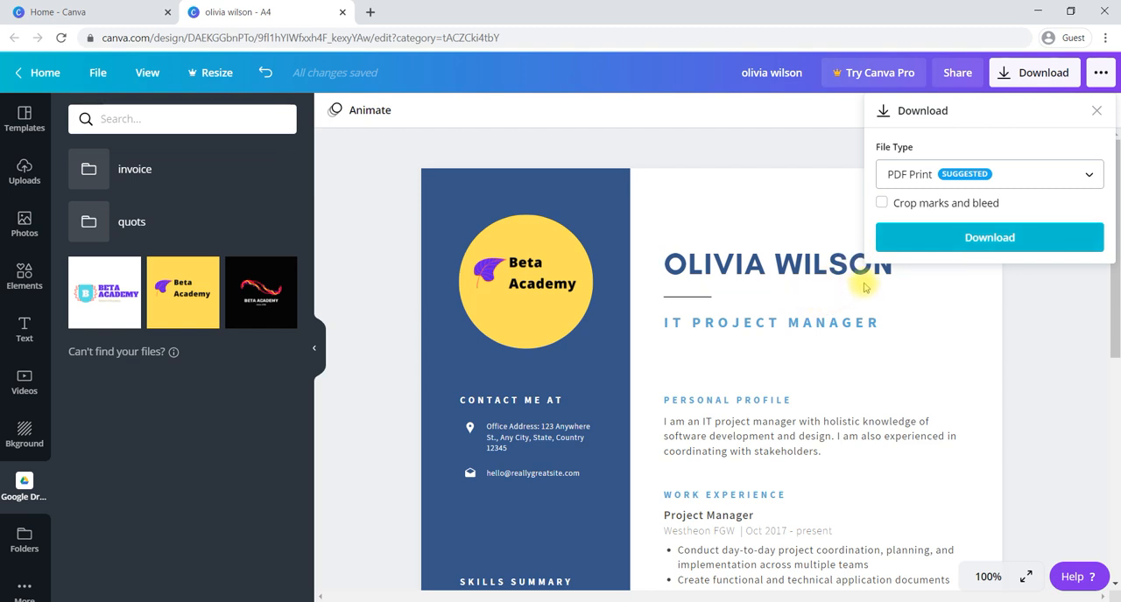
left_click(804, 150)
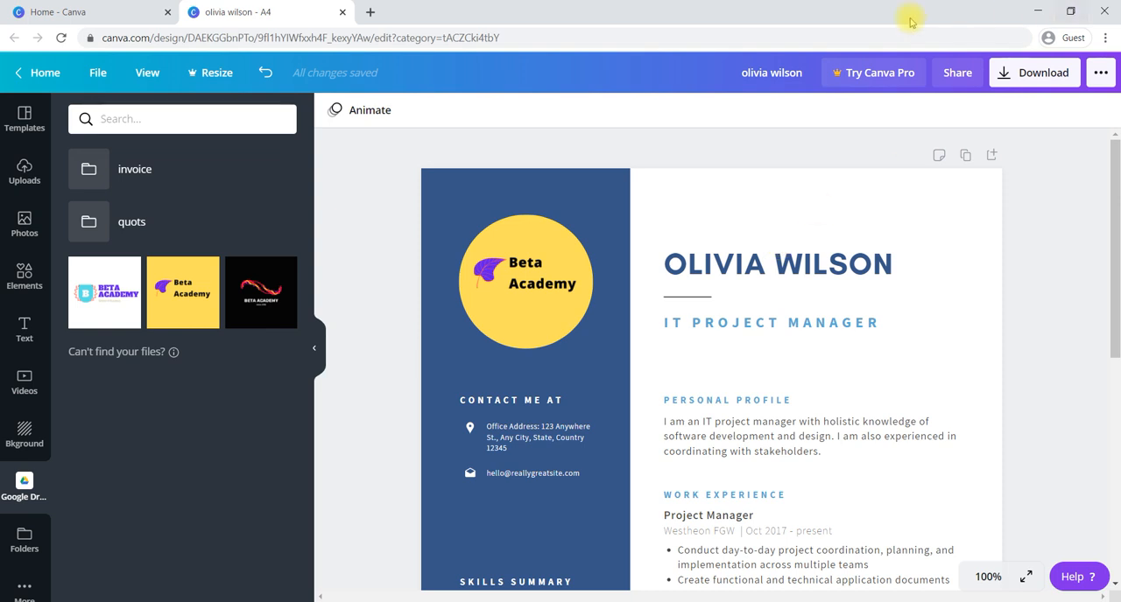
- Rename the design as "resume"
left_click(800, 73)
type("r")
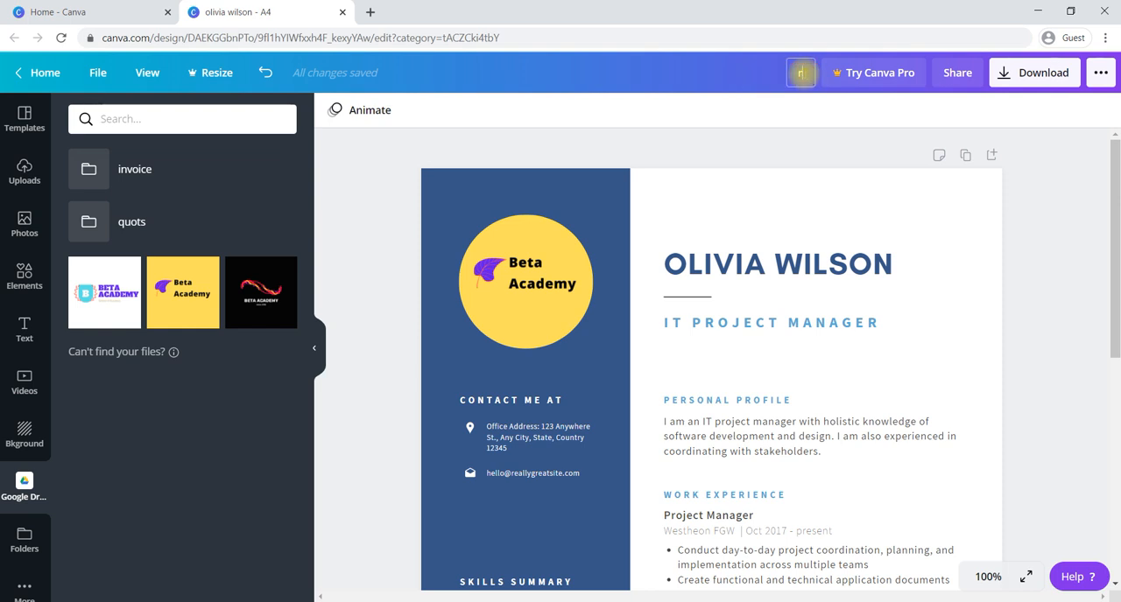
type("esume")
key("Return")
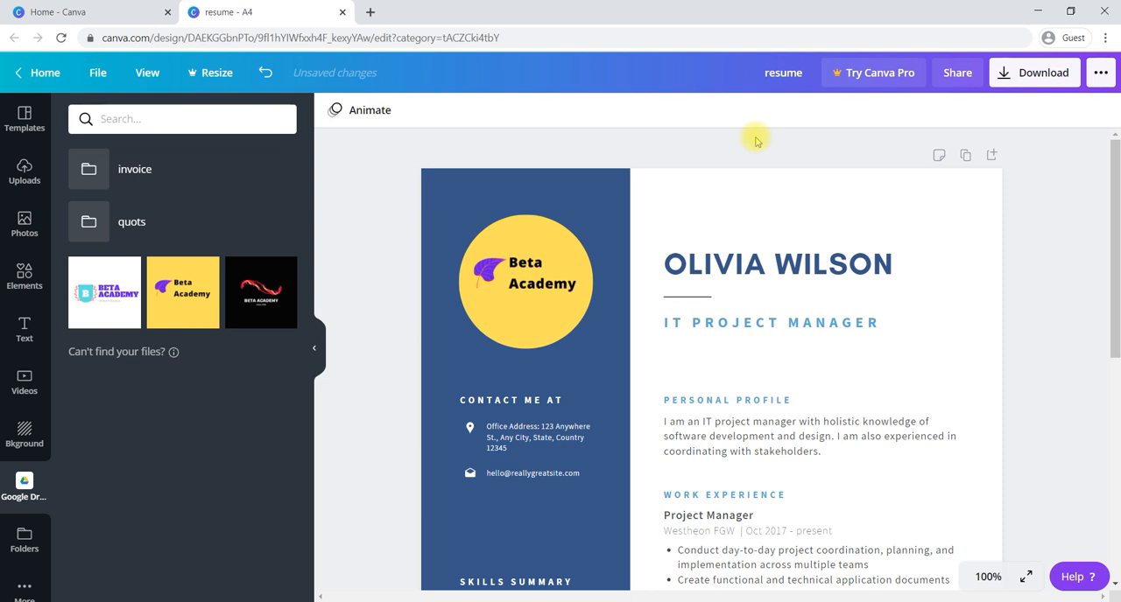
- Close the resume design and open the list of all designs from the home page
left_click(342, 14)
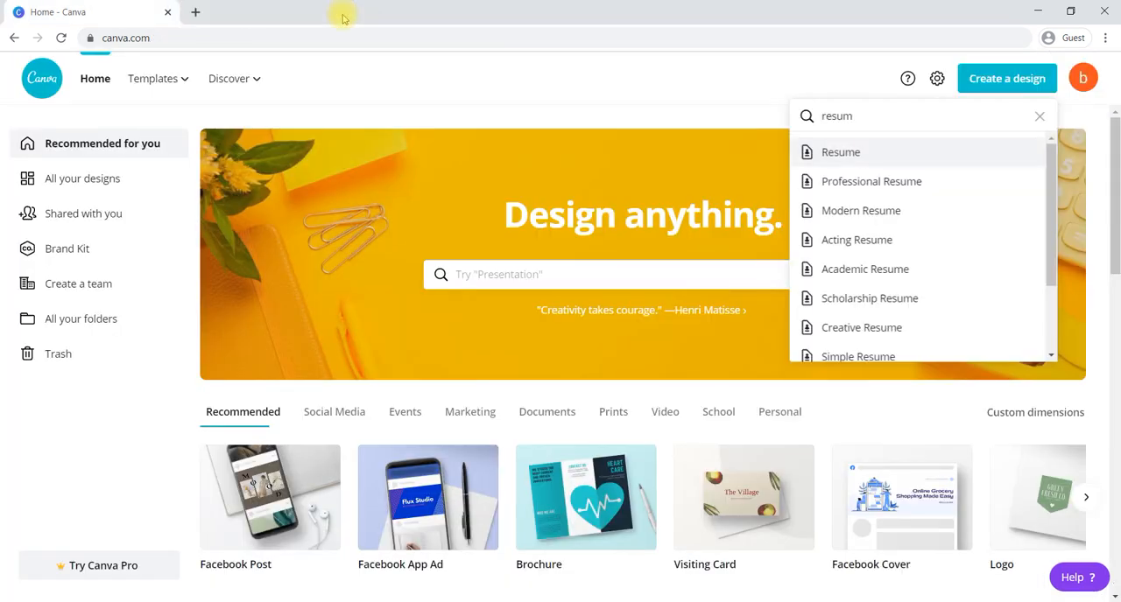
left_click(377, 77)
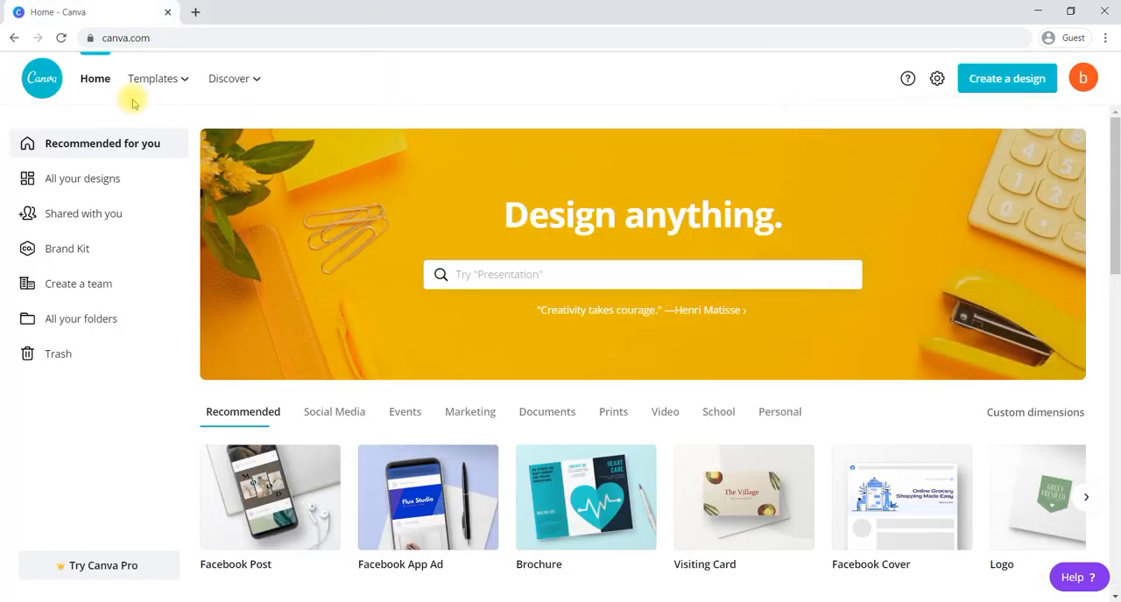
left_click(62, 188)
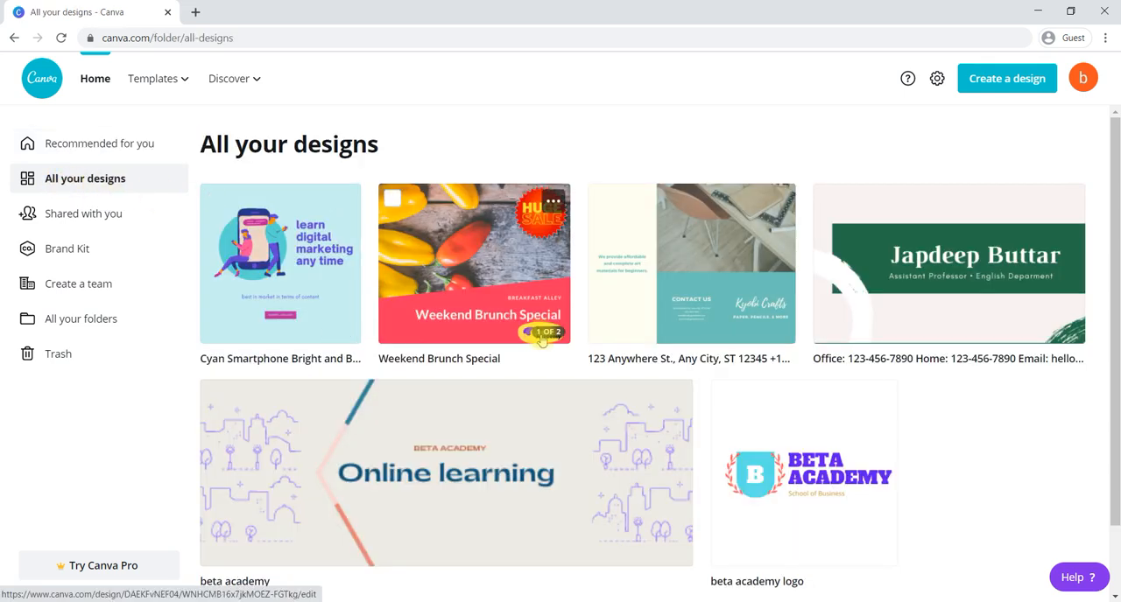
- Refresh the list of all designs and look through it for the saved resume and the other designs
scroll(542, 340, "down", 1)
left_click(62, 37)
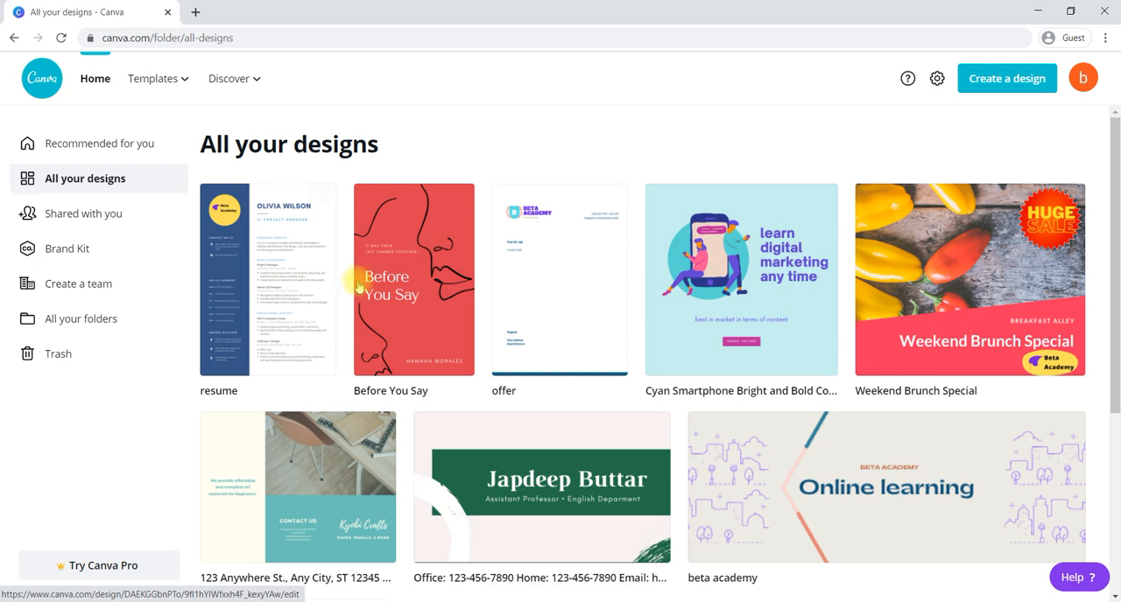
scroll(671, 278, "down", 3)
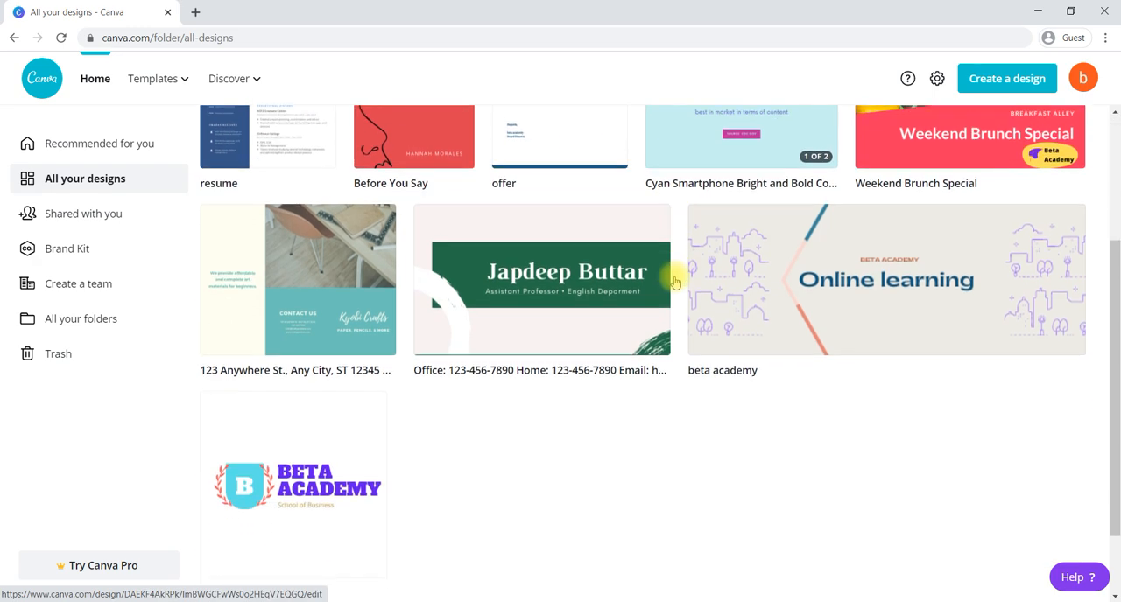
scroll(674, 280, "up", 3)
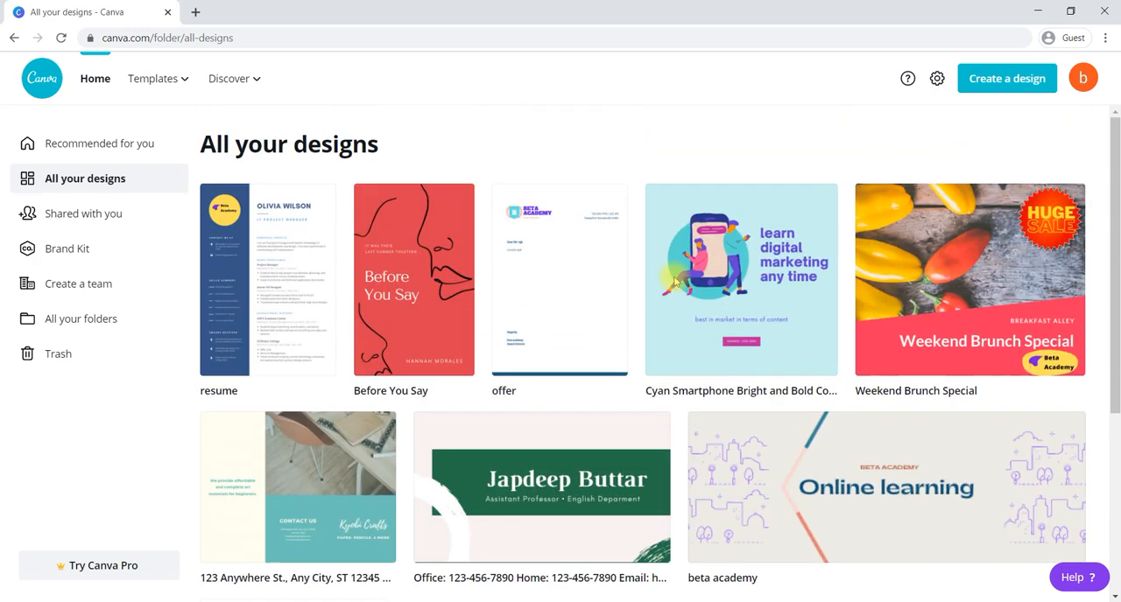